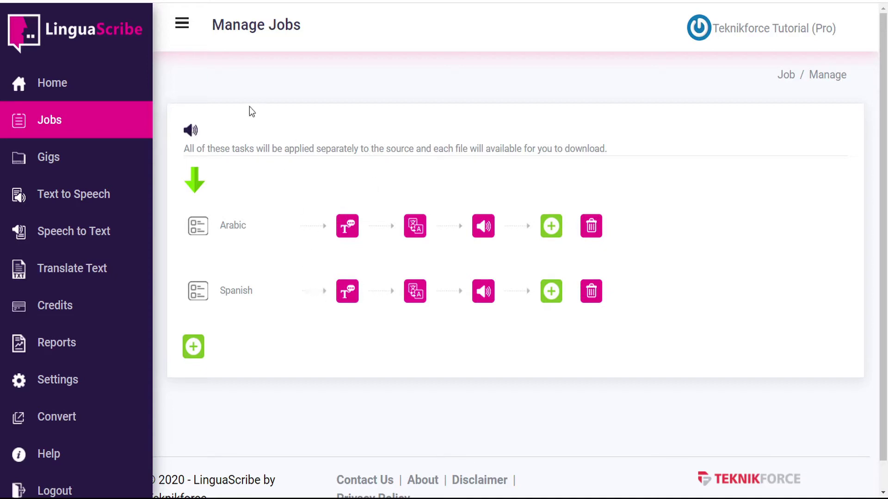
- Create a new job named "Audio Convert" with "I have Audio" as the input to convert
left_click(62, 83)
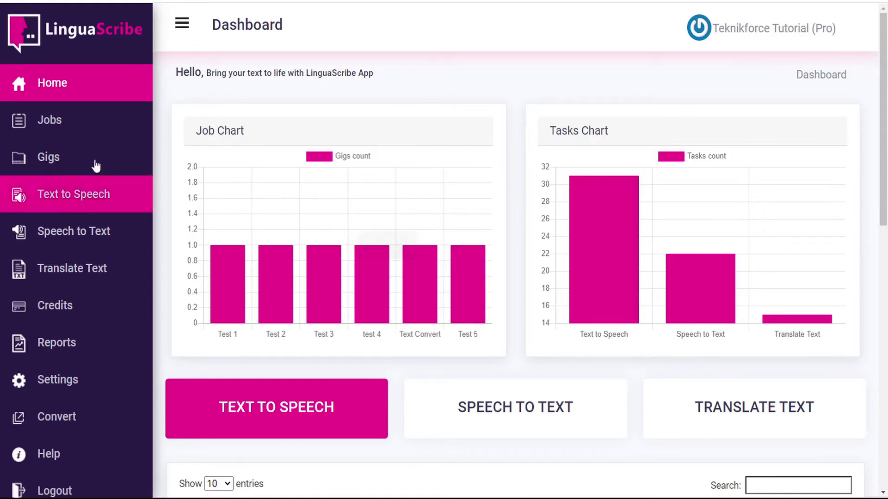
left_click(76, 128)
left_click(800, 133)
left_click(291, 246)
type("Audio Convert")
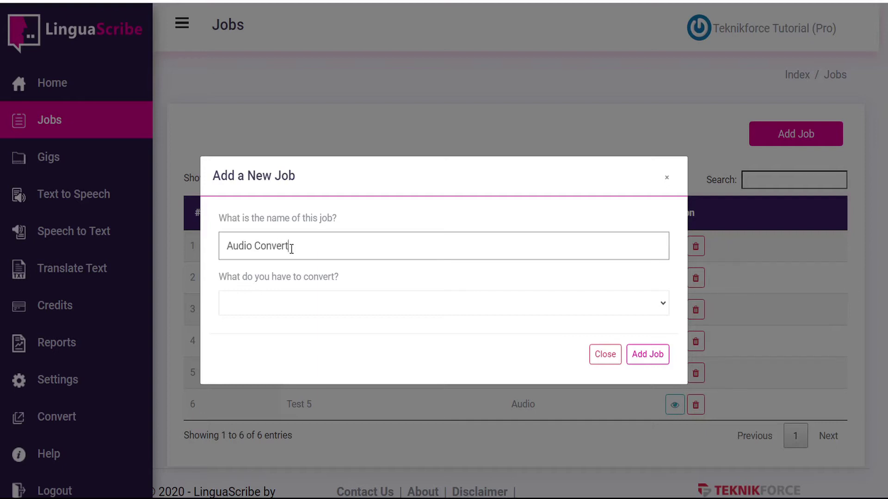
left_click(292, 301)
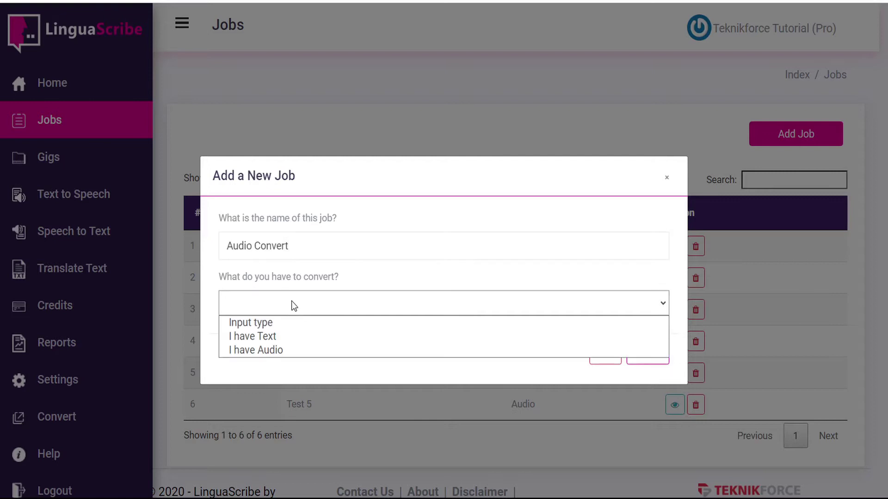
left_click(271, 349)
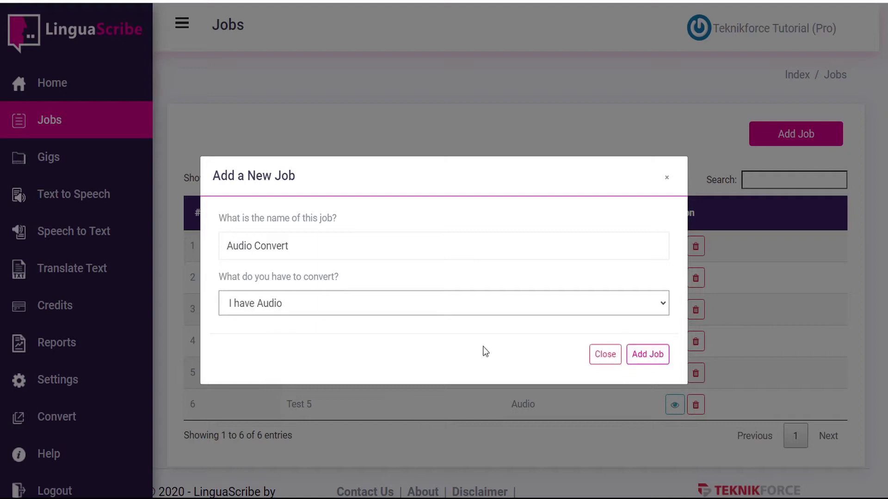
left_click(653, 359)
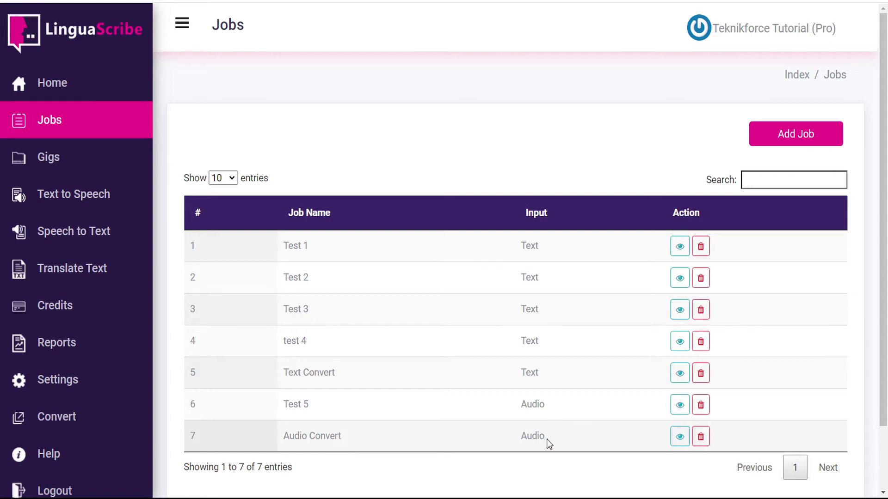
- Open the Audio Convert job for managing and add a task named "Arabic"
left_click(679, 437)
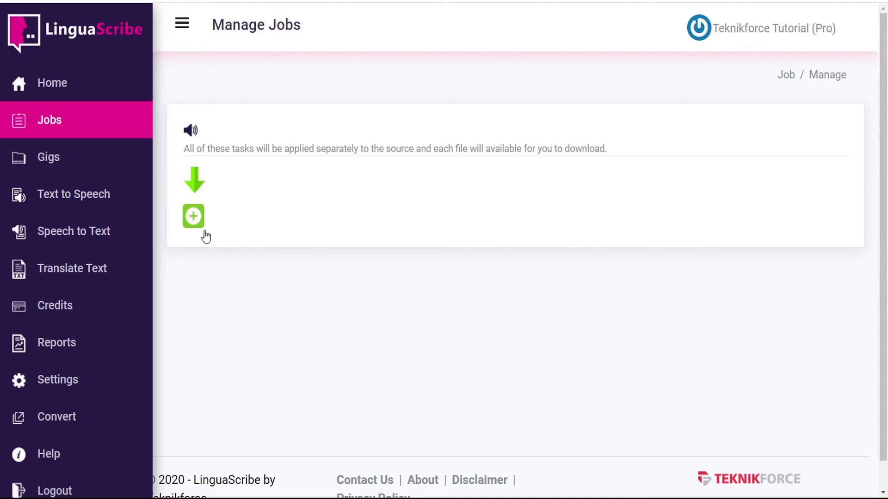
left_click(194, 218)
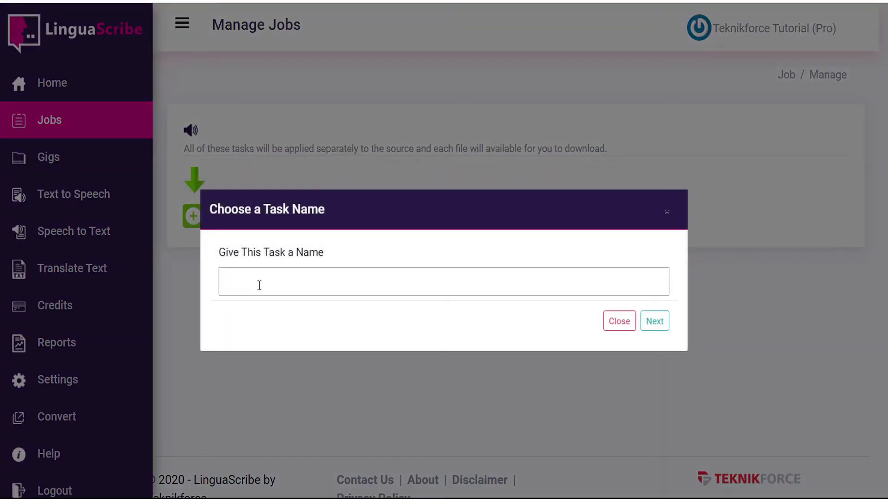
type("Arabic")
left_click(654, 323)
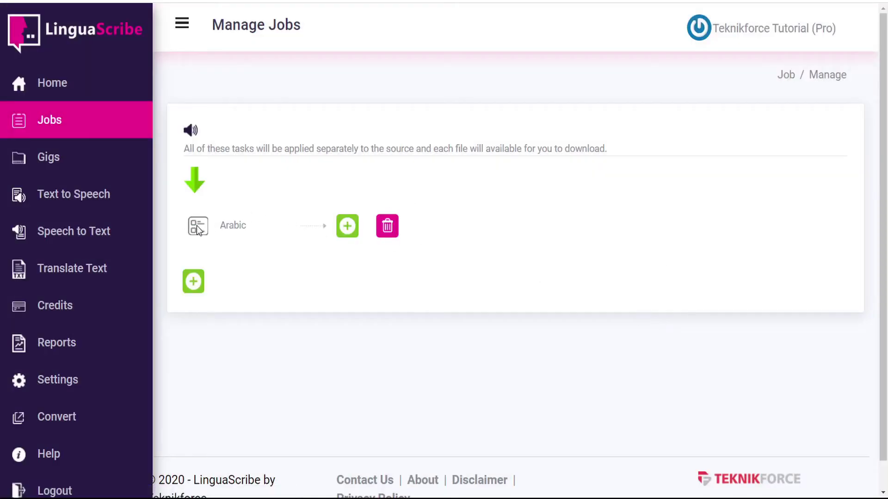
- Add a Convert Speech To Text action to the Arabic task, using Amazon with English (US) as the audio language
left_click(348, 227)
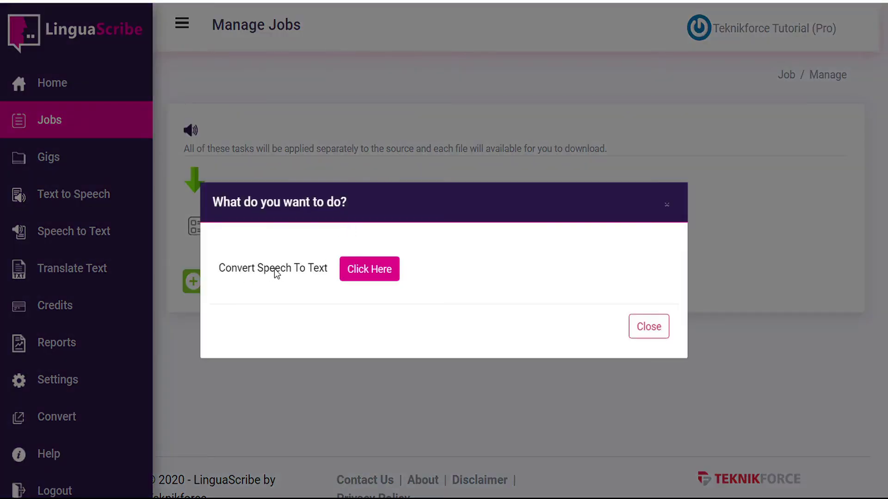
left_click(375, 273)
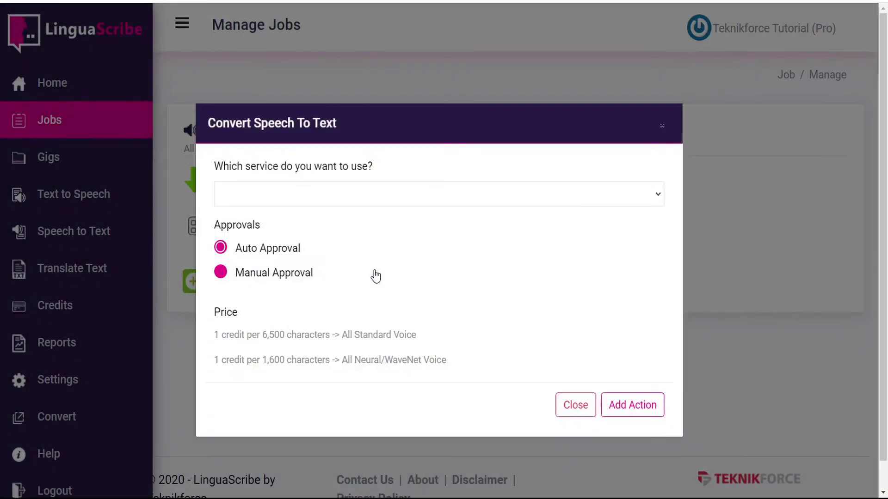
left_click(305, 194)
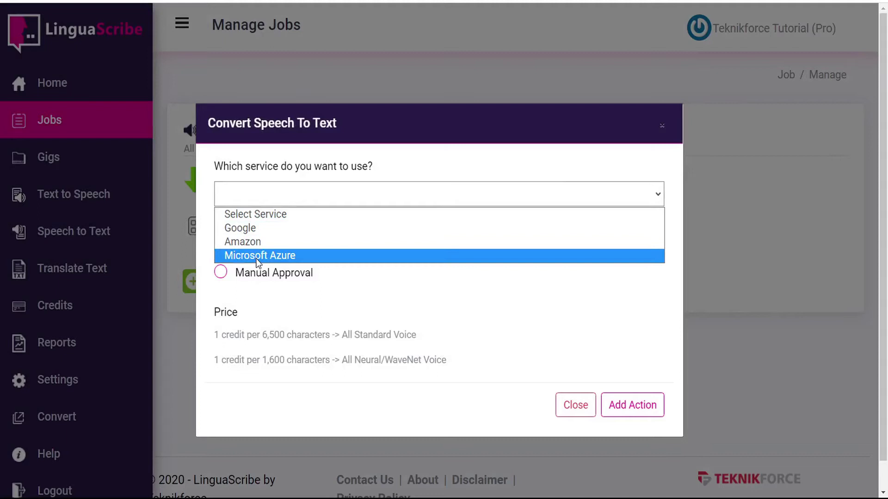
left_click(252, 240)
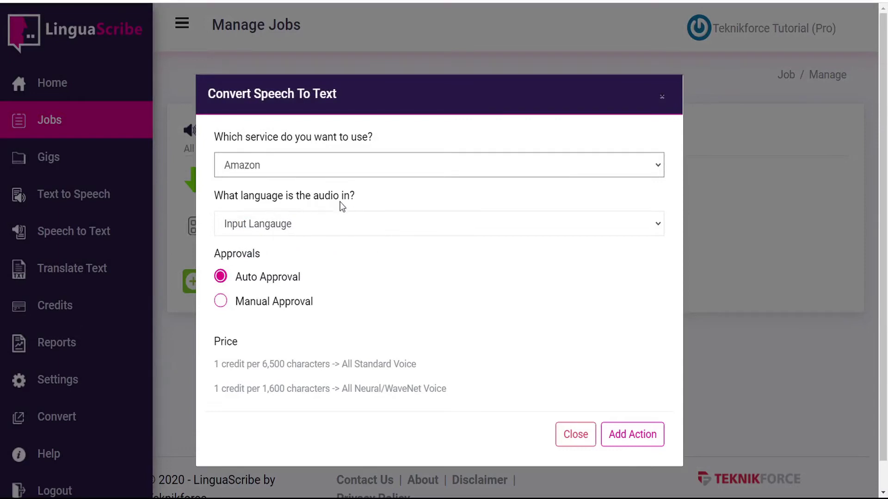
left_click(262, 226)
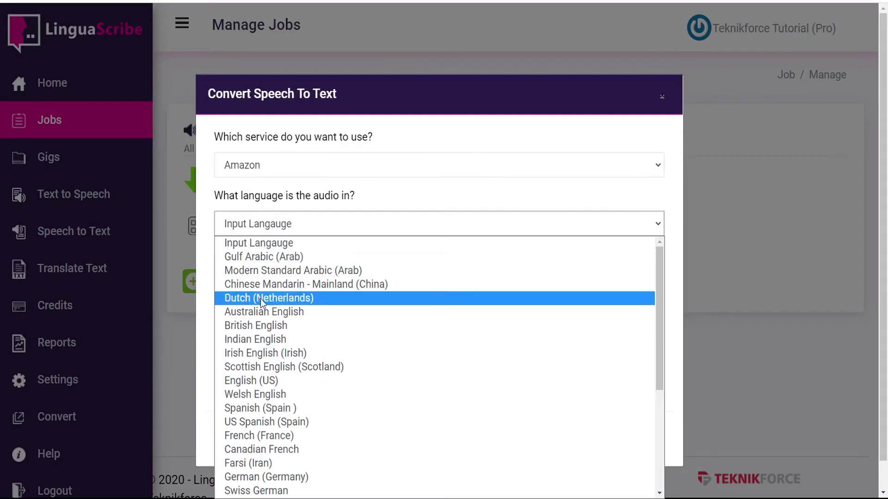
left_click(252, 381)
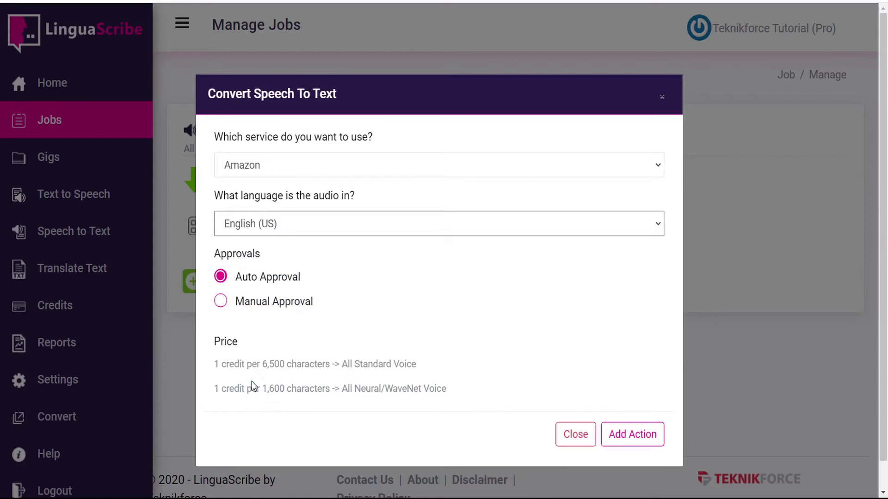
left_click(641, 439)
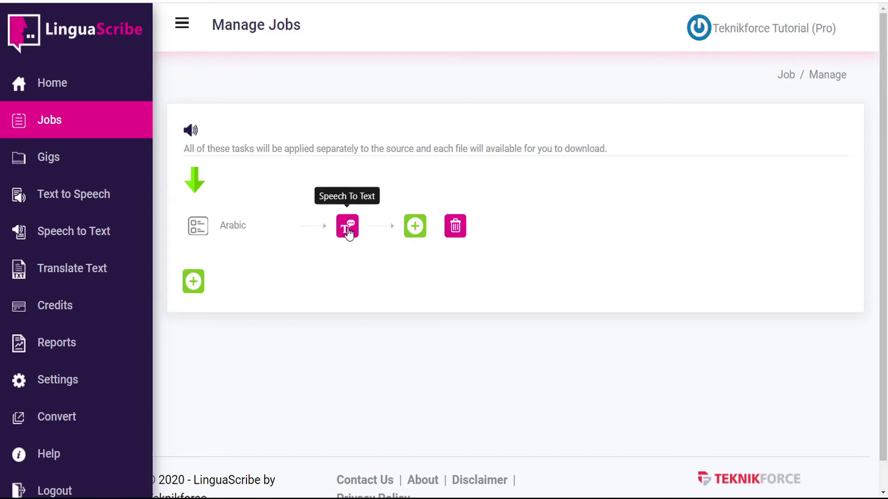
- Add a Translate Text action to the Arabic task, using Amazon to translate from English to Arabic
left_click(416, 230)
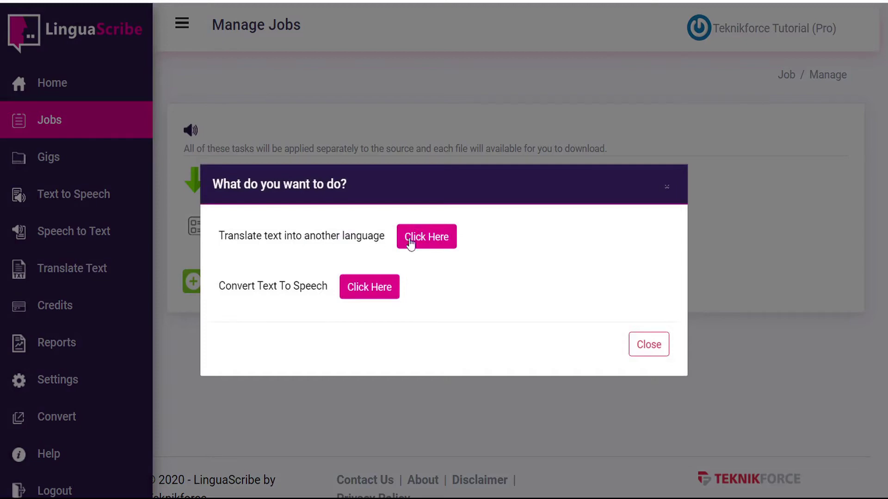
left_click(435, 238)
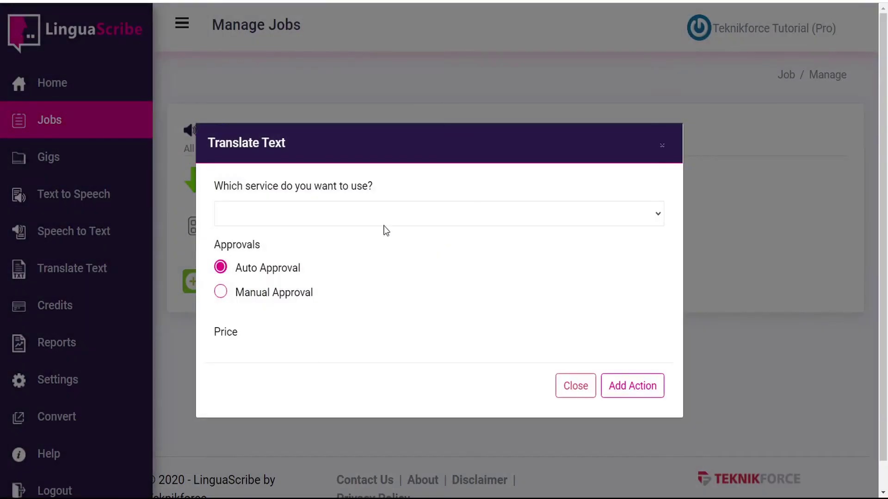
left_click(299, 213)
left_click(251, 259)
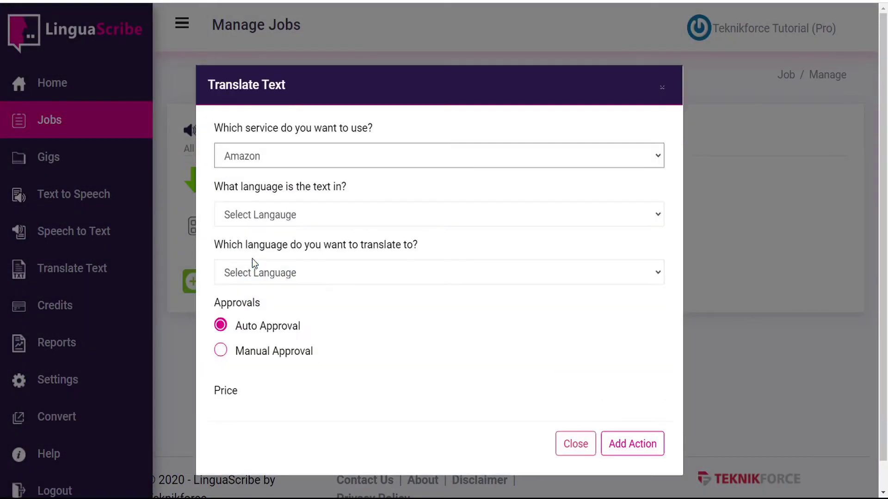
left_click(254, 208)
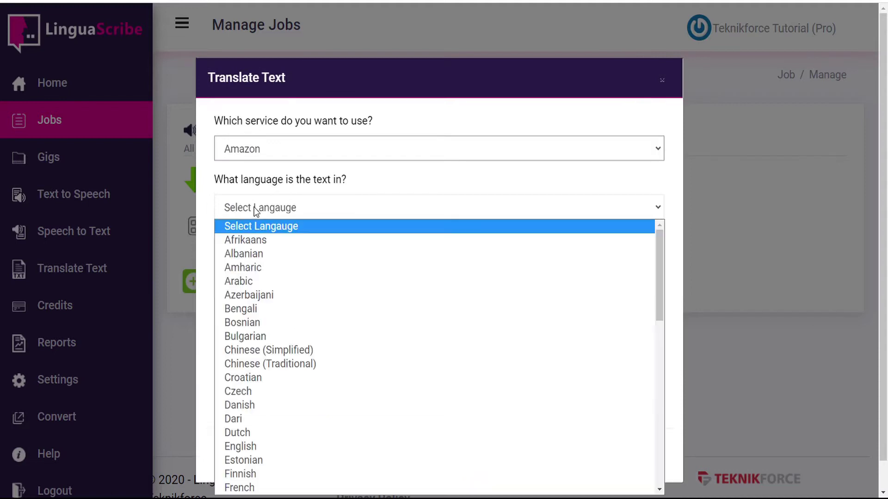
left_click(254, 446)
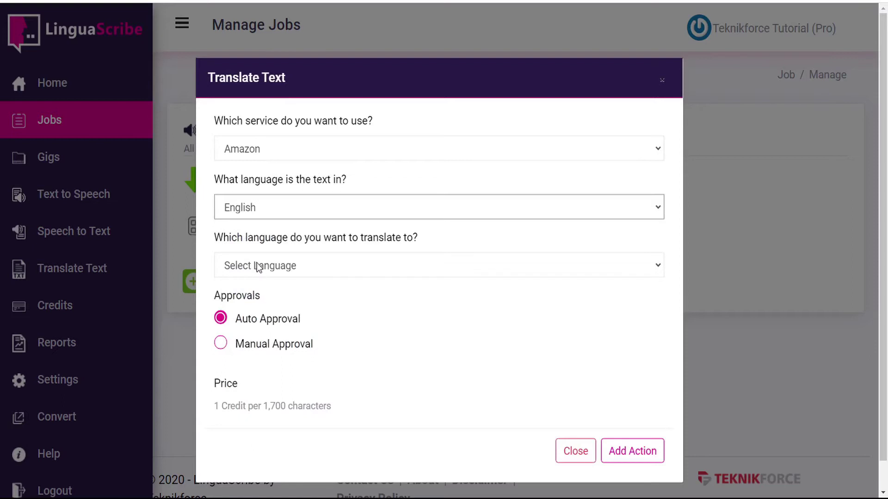
left_click(311, 263)
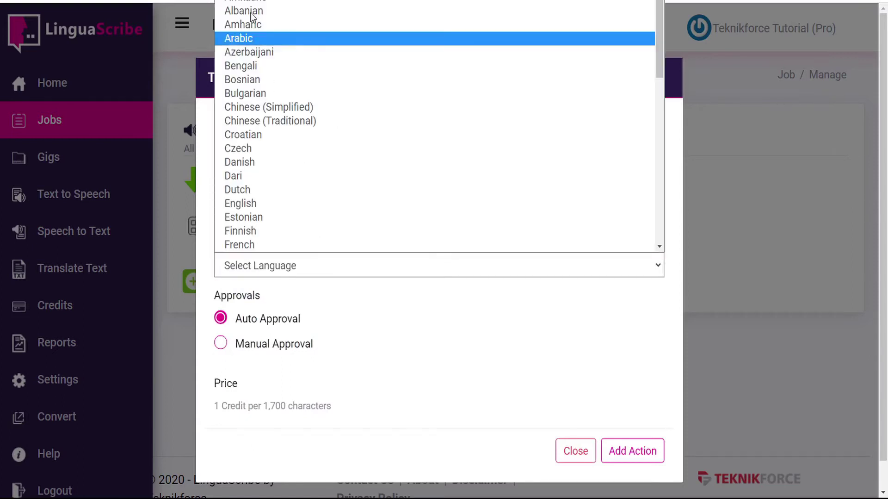
left_click(254, 37)
left_click(614, 451)
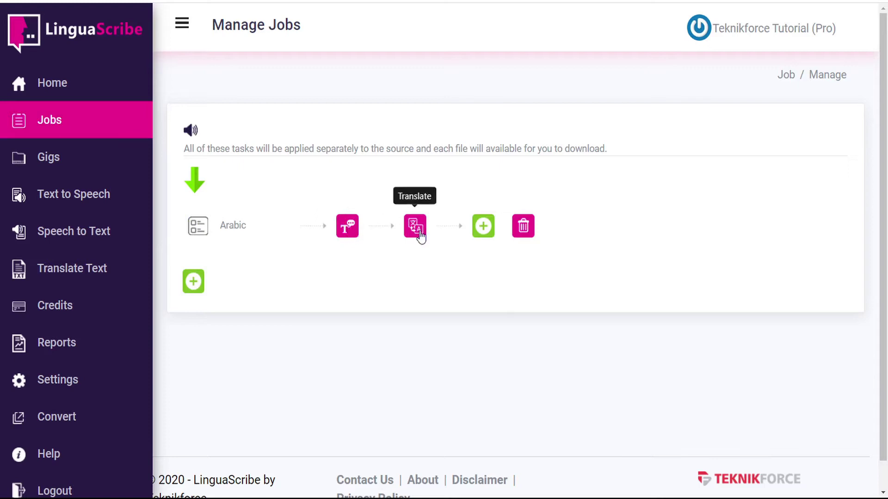
- Add a Convert Text To Speech action to the Arabic task, using Amazon, Arabic(Arab) and the Zeina (Female Standard) voice
left_click(484, 228)
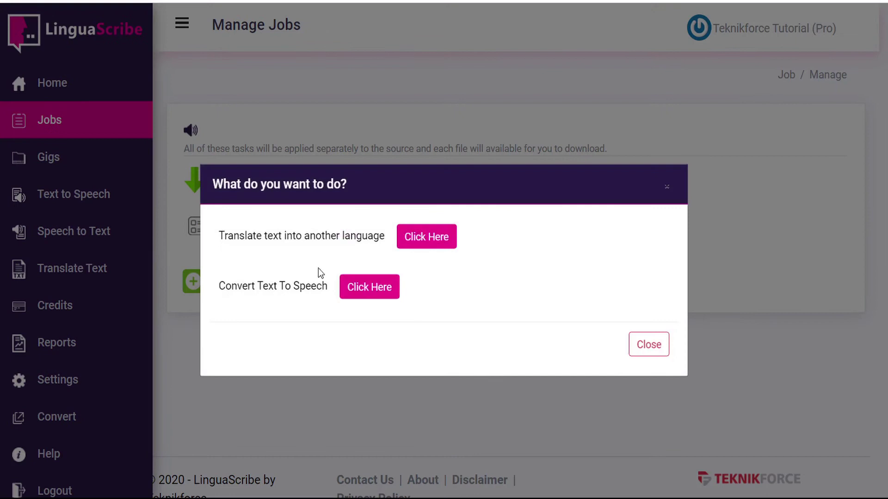
left_click(360, 291)
left_click(318, 204)
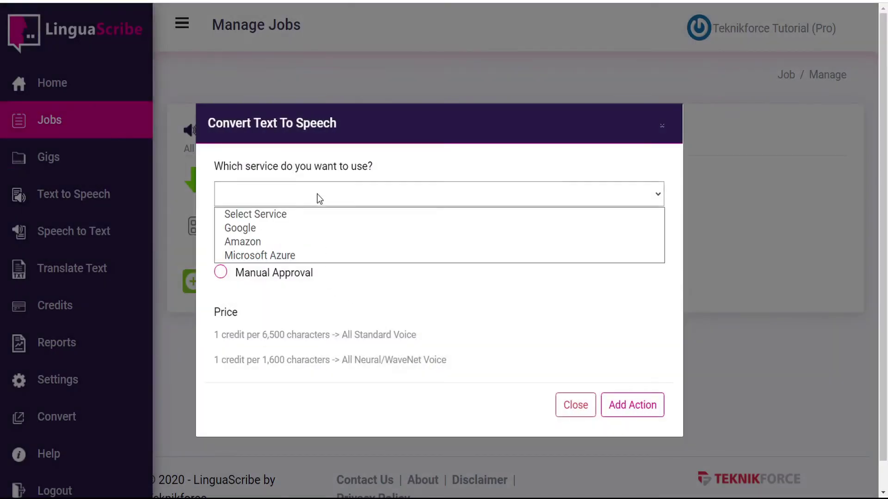
left_click(251, 242)
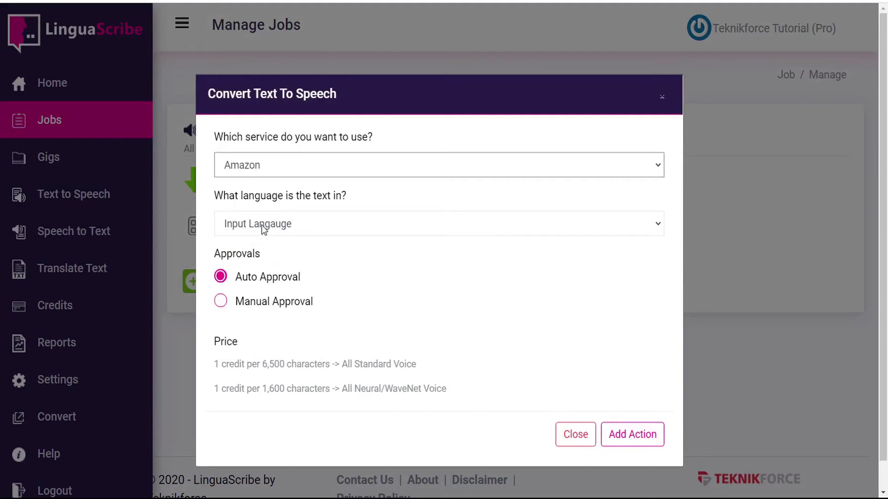
left_click(261, 226)
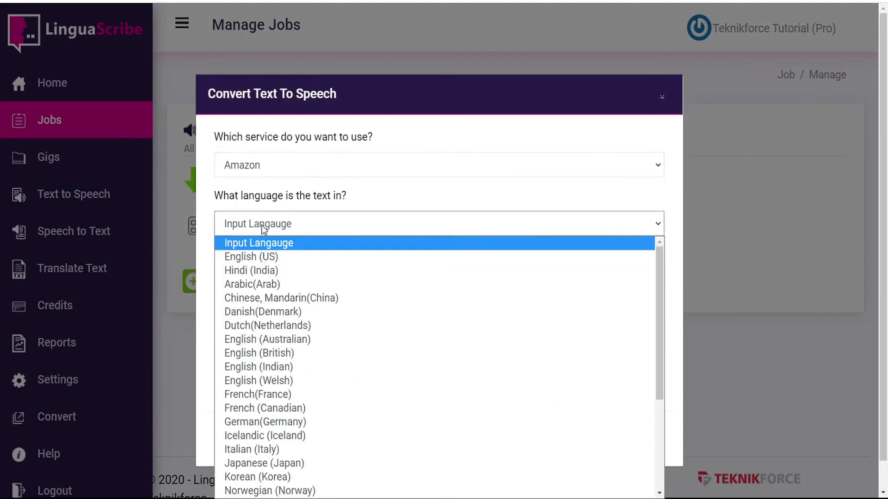
left_click(268, 285)
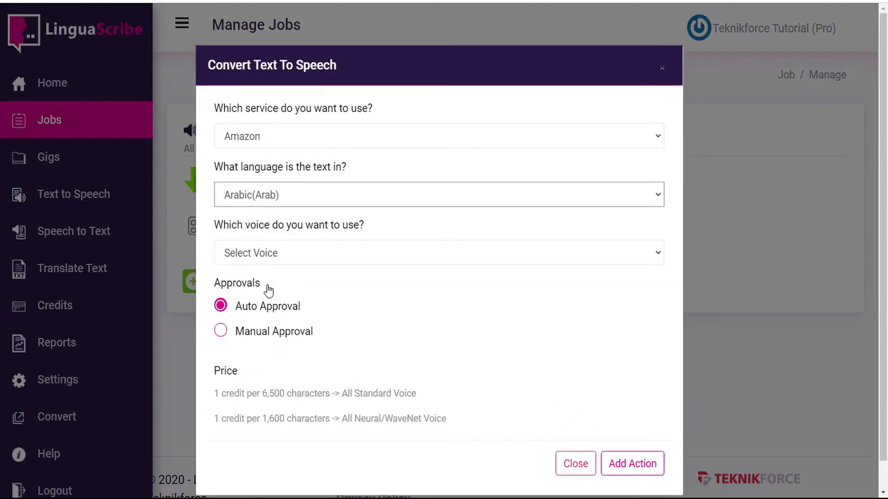
left_click(298, 252)
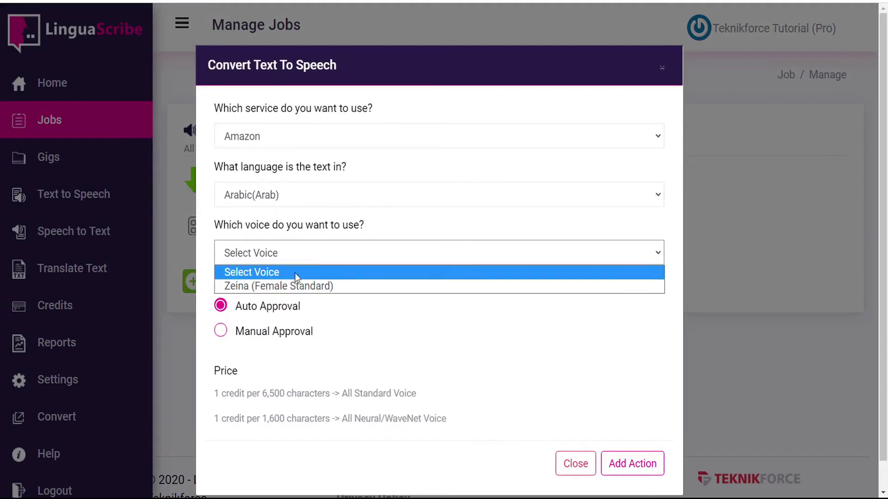
left_click(298, 286)
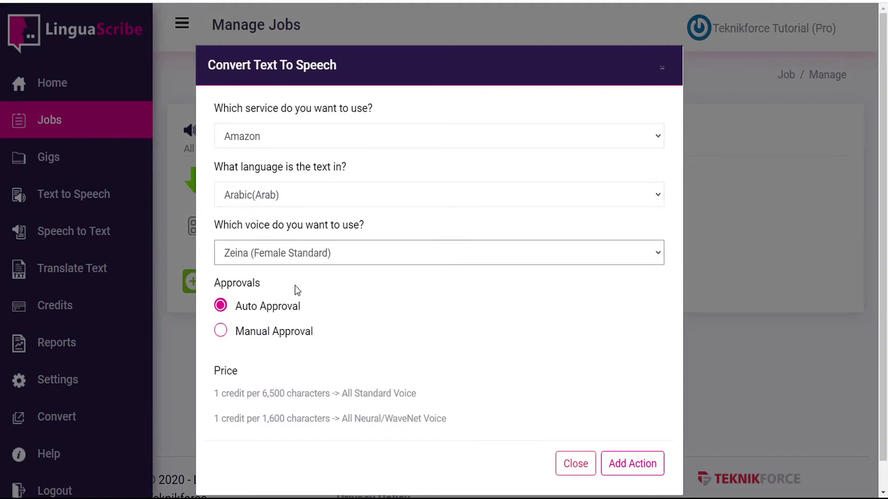
left_click(627, 463)
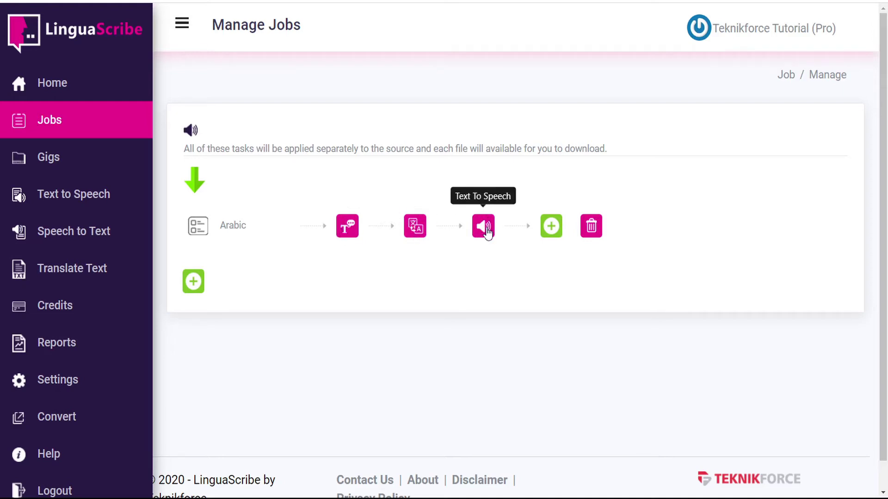
- Add a second task named "Spanish" to the Audio Convert job
left_click(193, 282)
left_click(300, 288)
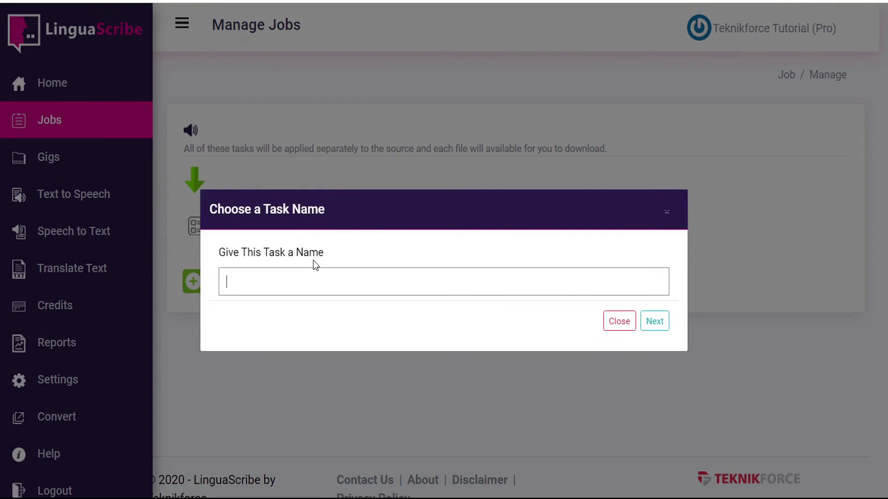
type("Spanish")
left_click(655, 323)
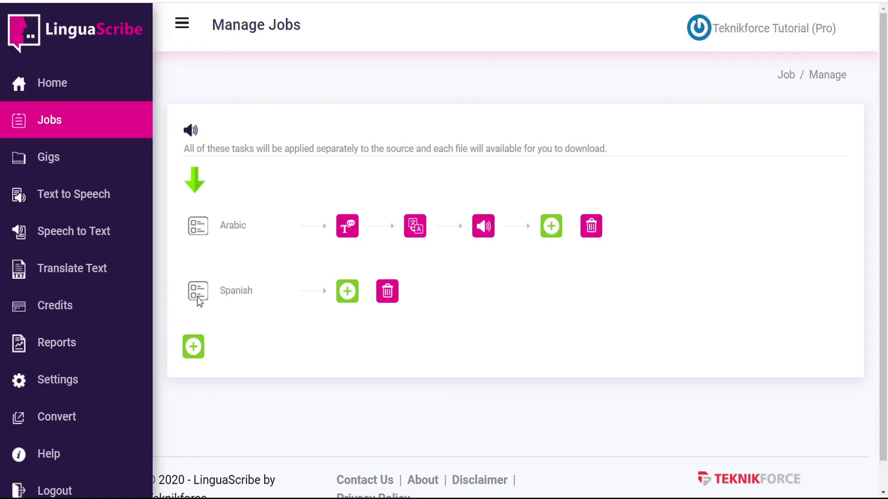
- Add a Convert Speech To Text action to the Spanish task, using Amazon with English (US) as the audio language
left_click(347, 291)
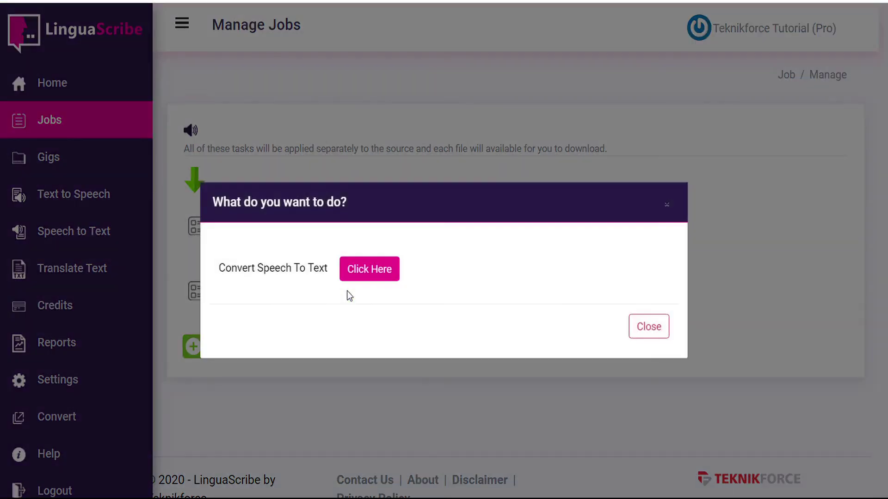
left_click(371, 271)
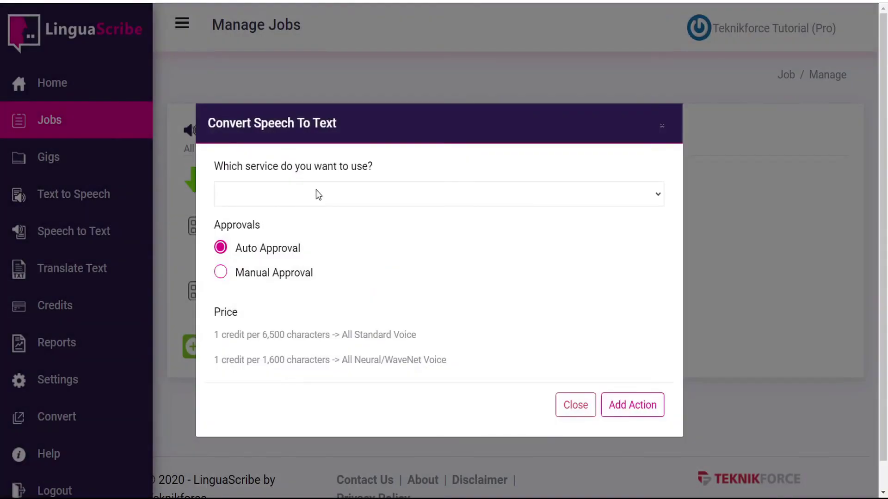
left_click(316, 191)
left_click(294, 242)
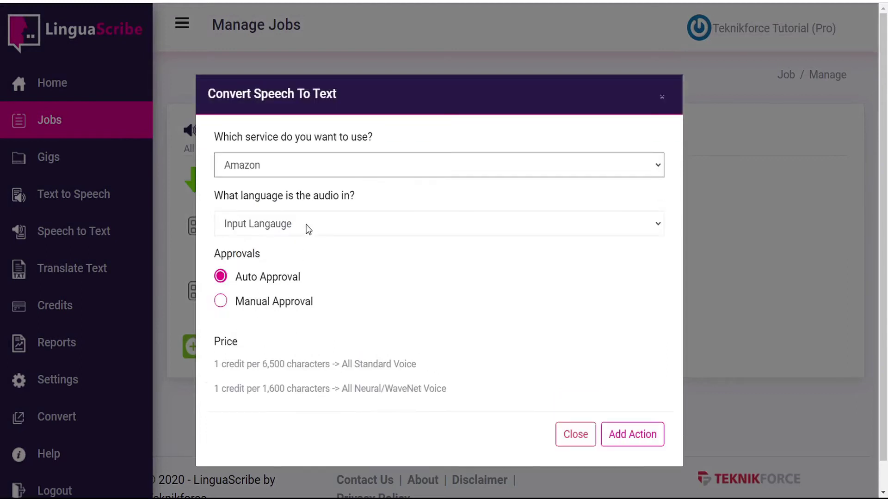
left_click(304, 226)
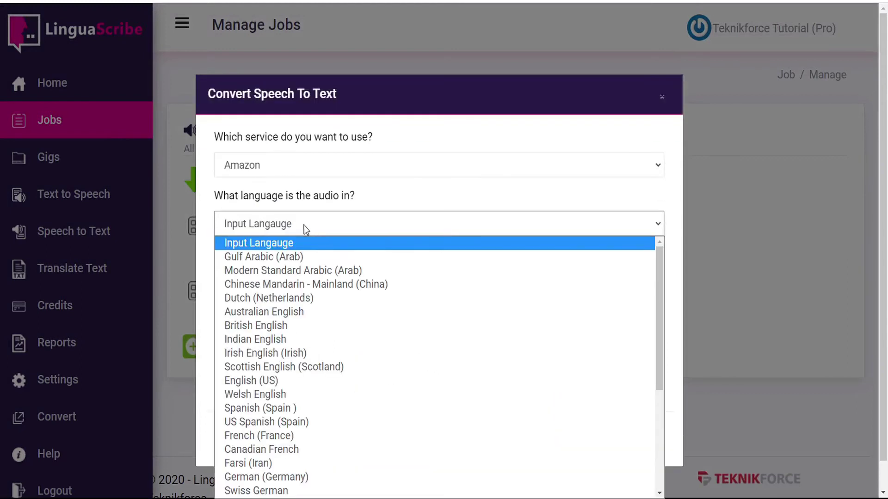
left_click(267, 380)
left_click(629, 436)
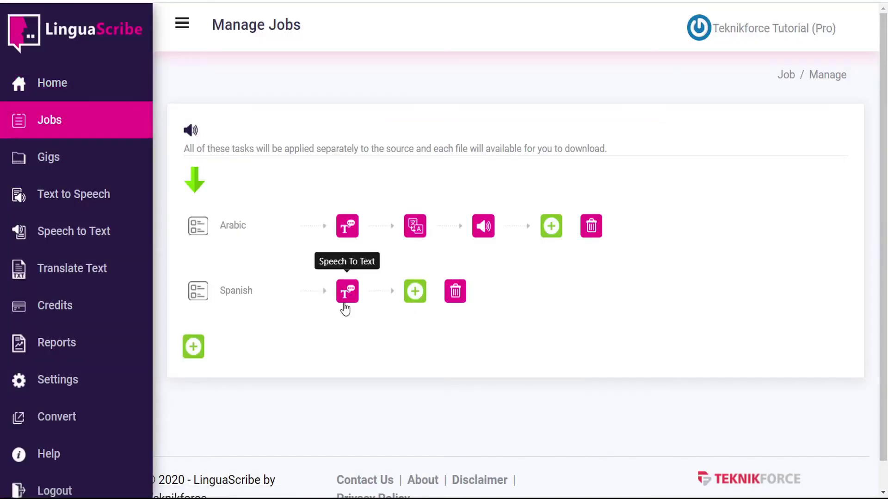
- Add a Translate Text action to the Spanish task, using Amazon to translate from English to Spanish
left_click(419, 291)
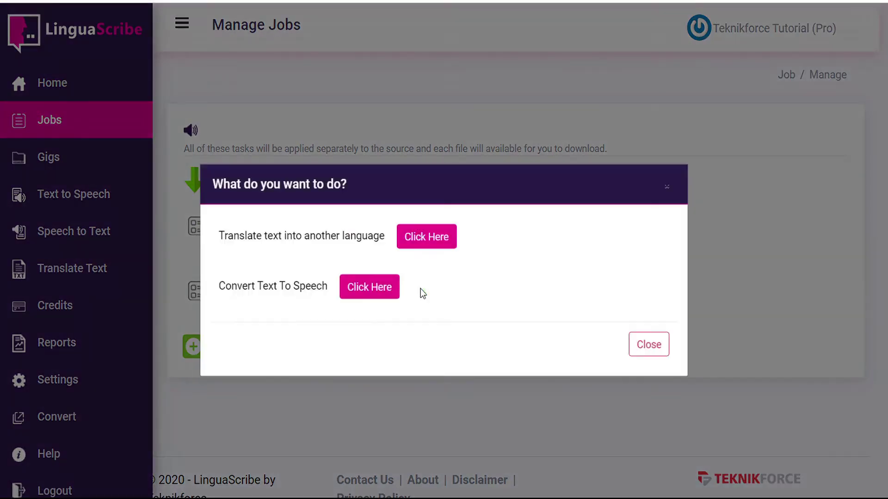
left_click(419, 237)
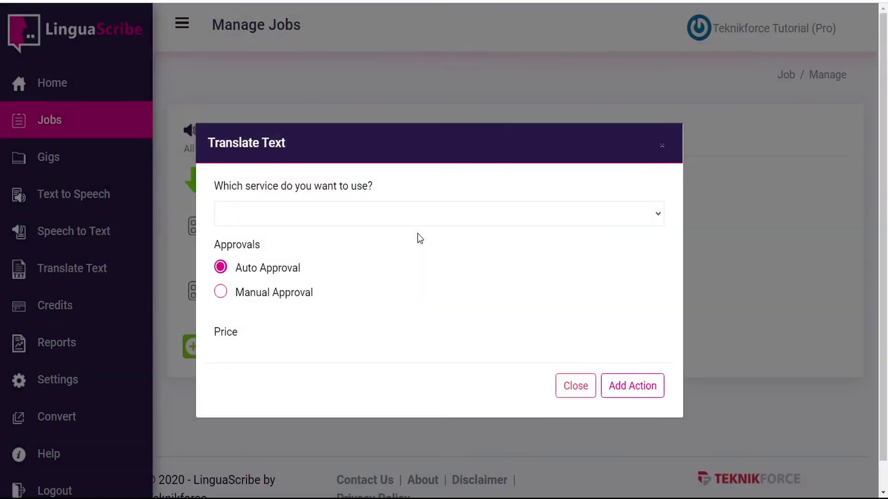
left_click(291, 213)
left_click(268, 260)
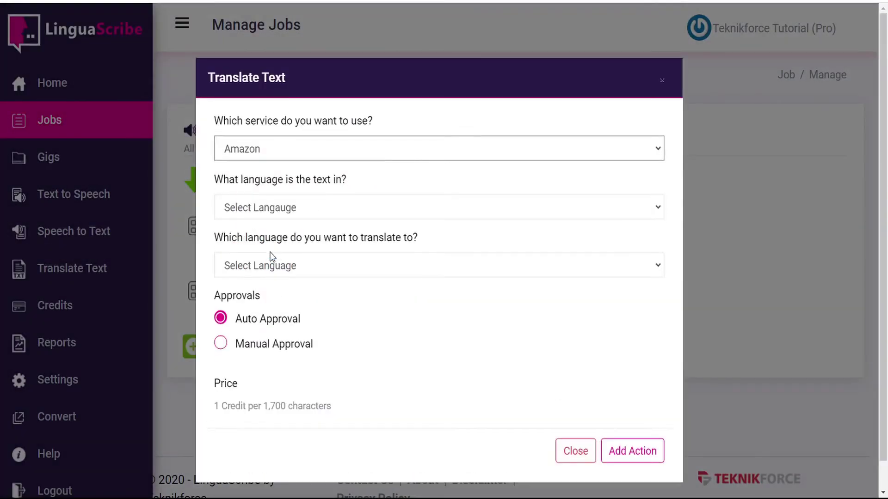
left_click(273, 211)
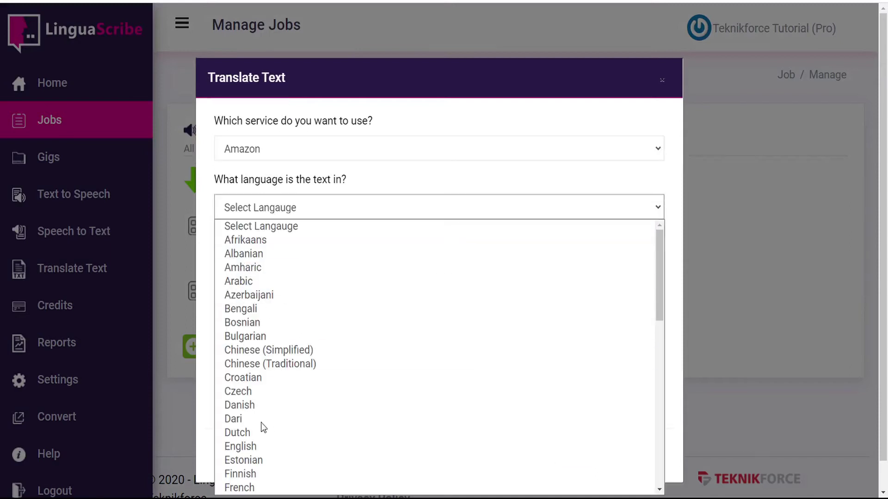
left_click(262, 446)
left_click(272, 268)
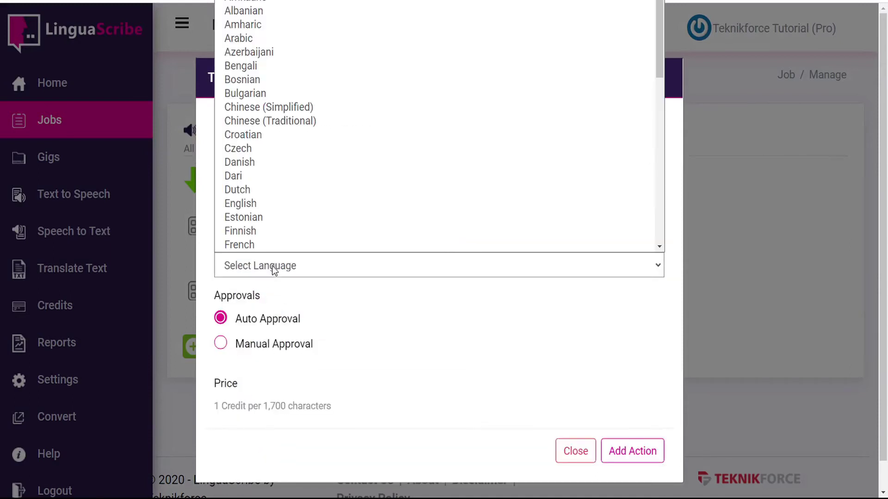
scroll(282, 212, "down", 5)
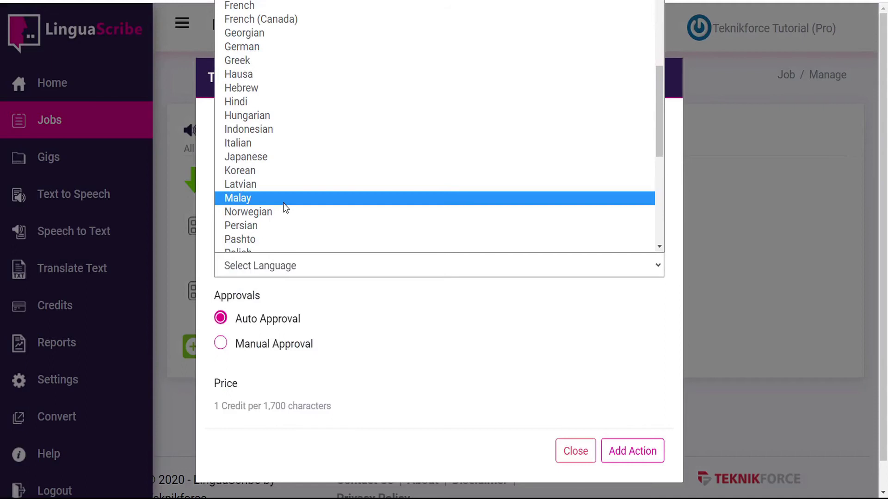
scroll(283, 204, "down", 3)
left_click(261, 242)
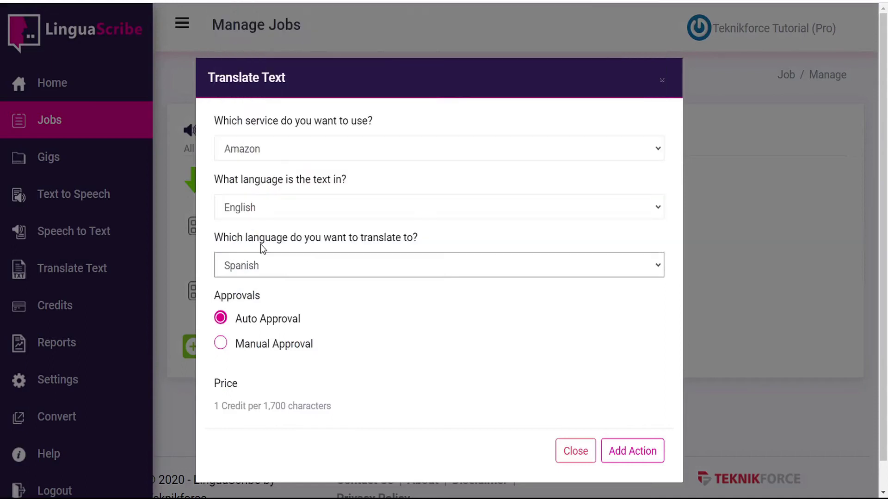
left_click(632, 452)
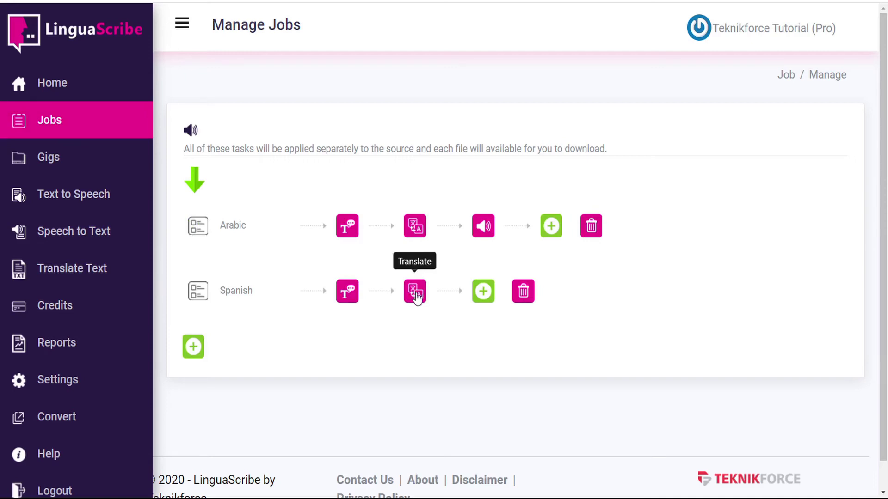
- Add a Convert Text To Speech action to the Spanish task, using Amazon, Spanish (European) and the Conchita (Female Standard) voice
left_click(480, 292)
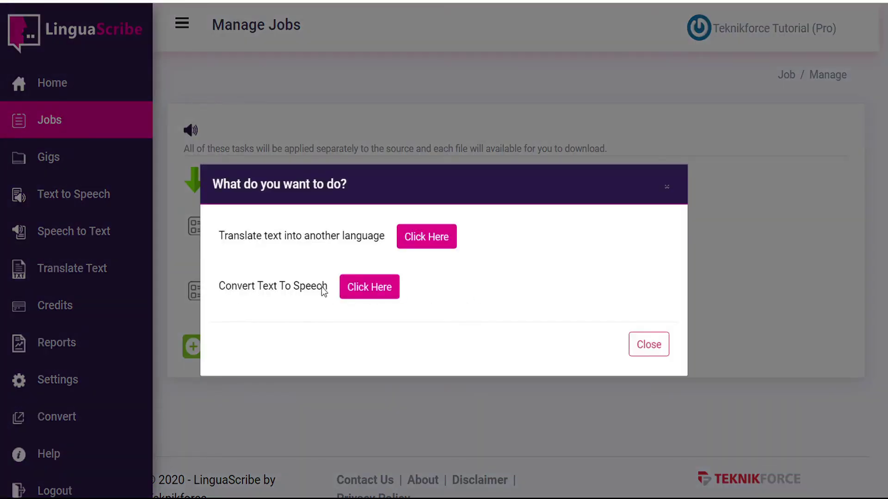
left_click(371, 289)
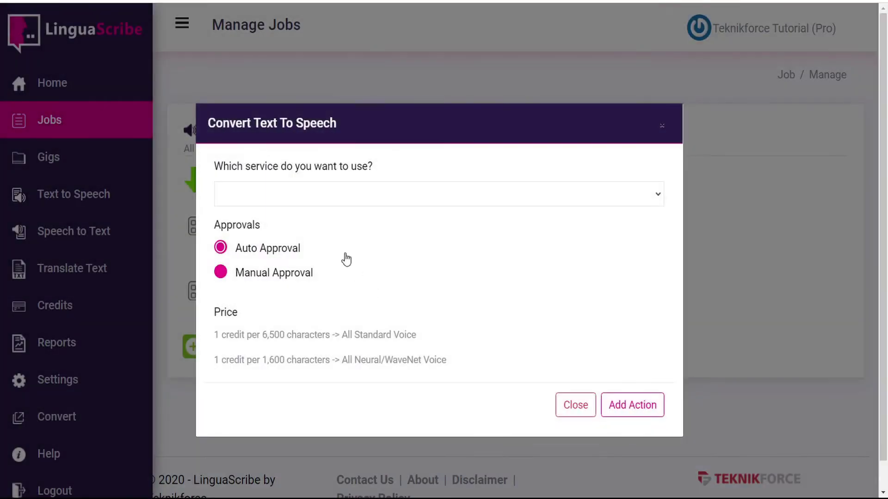
left_click(316, 201)
left_click(274, 244)
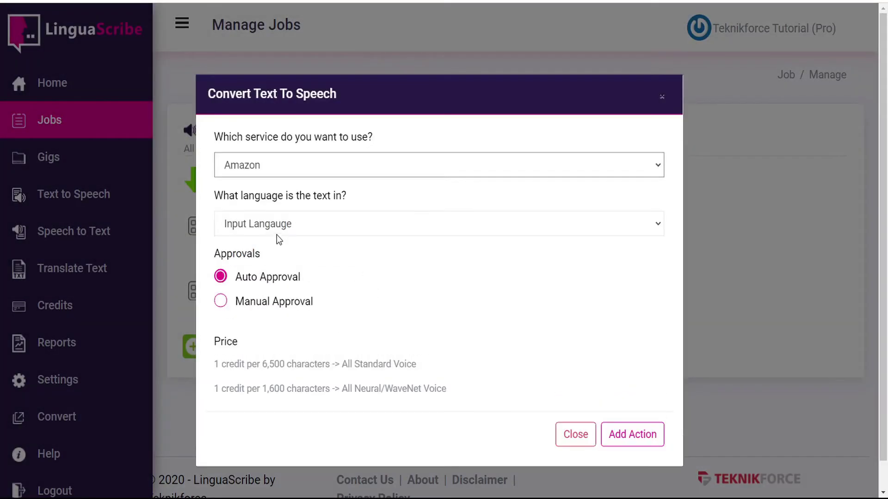
left_click(274, 227)
scroll(287, 333, "down", 3)
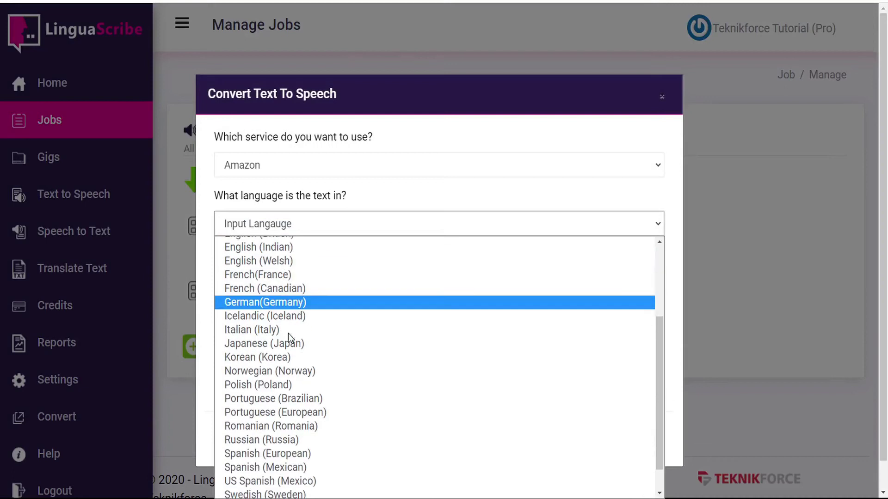
scroll(287, 334, "down", 1)
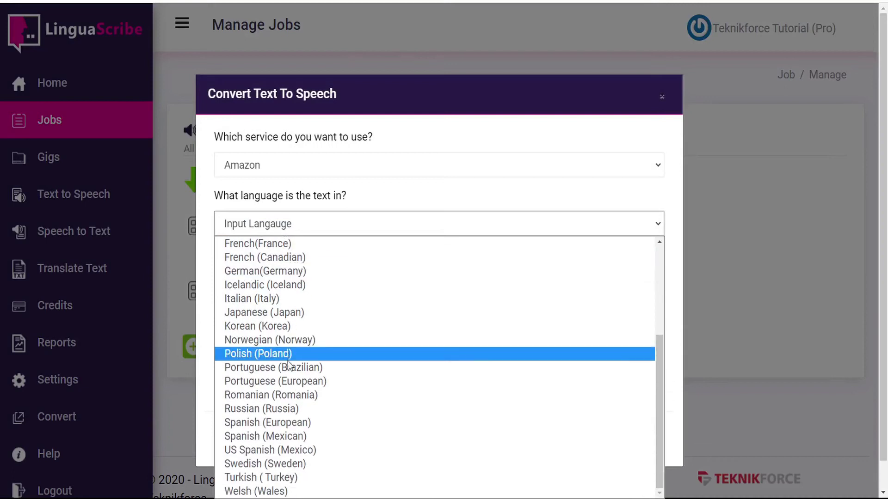
left_click(296, 423)
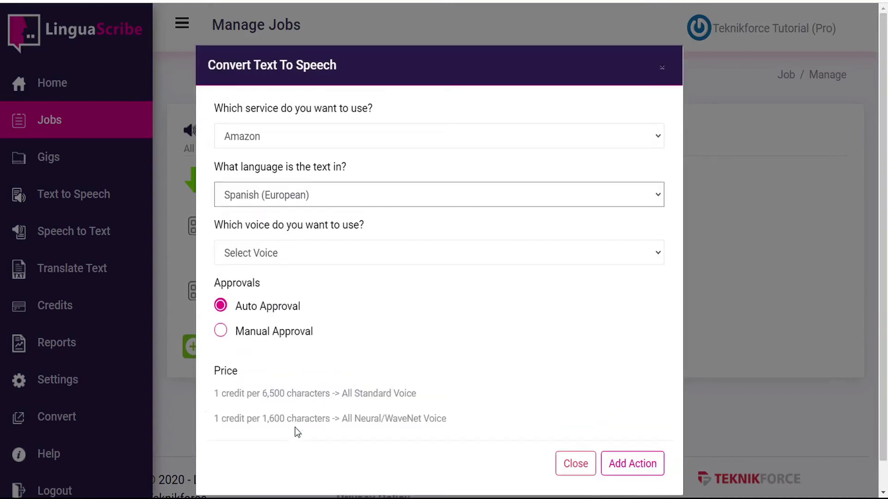
left_click(283, 258)
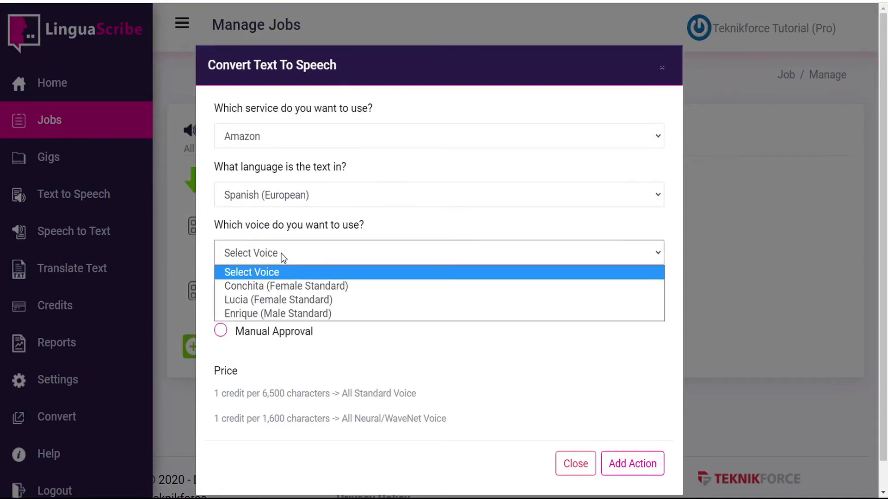
left_click(283, 286)
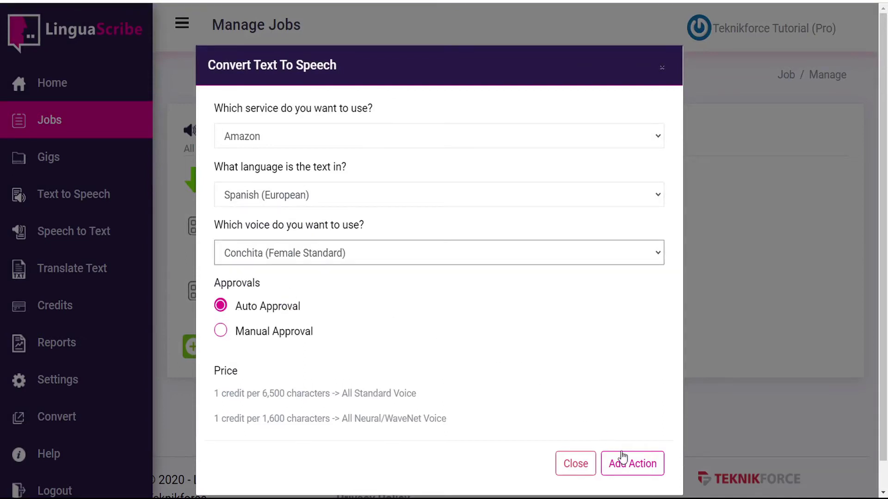
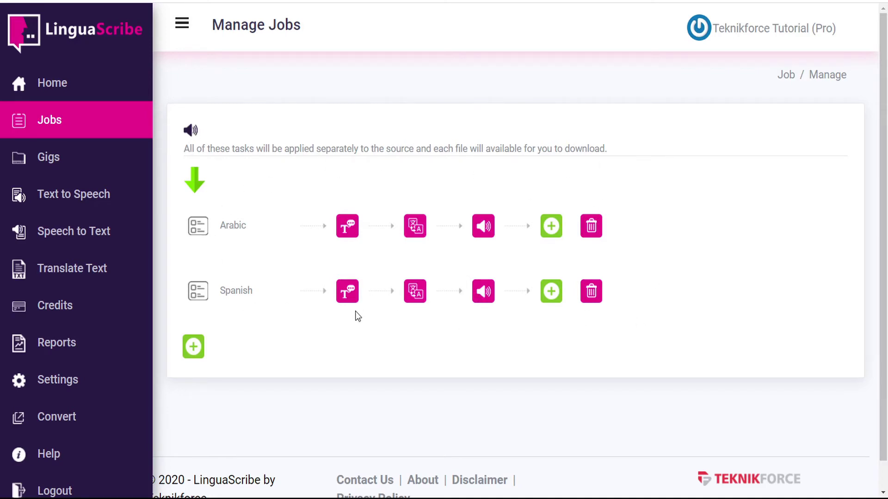
- Start a new gig named "Audio Convert AR & SP" for the Audio Convert job and proceed to its audio file selection
left_click(82, 163)
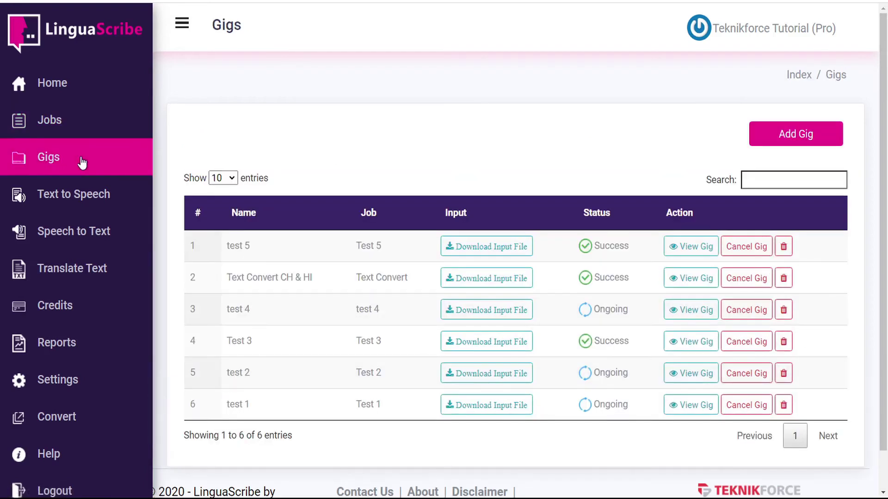
left_click(798, 141)
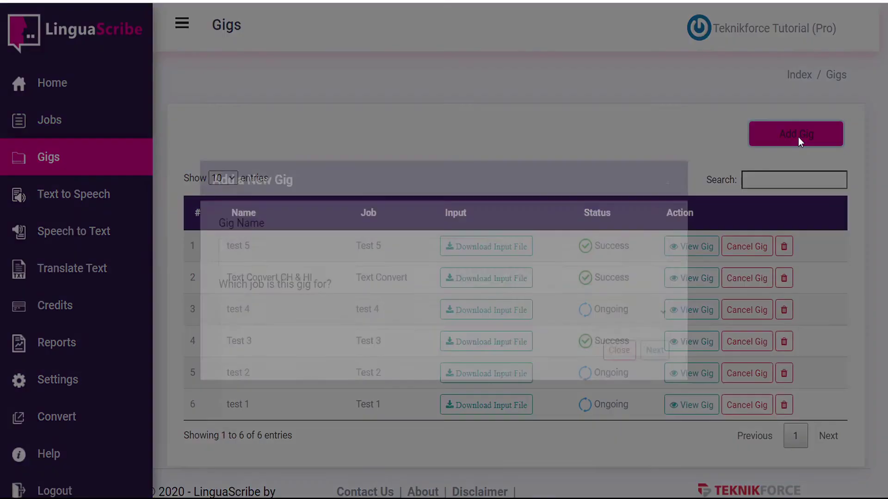
left_click(269, 245)
type("Convert Audi")
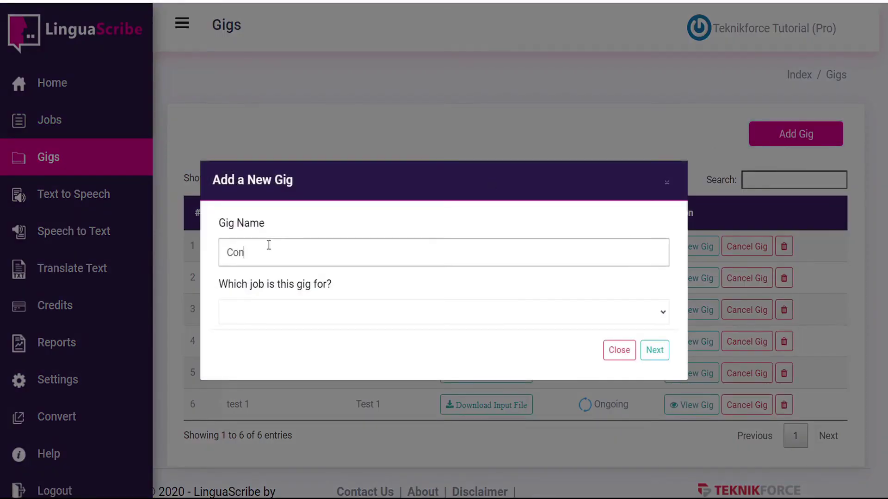
type("o AR & SP")
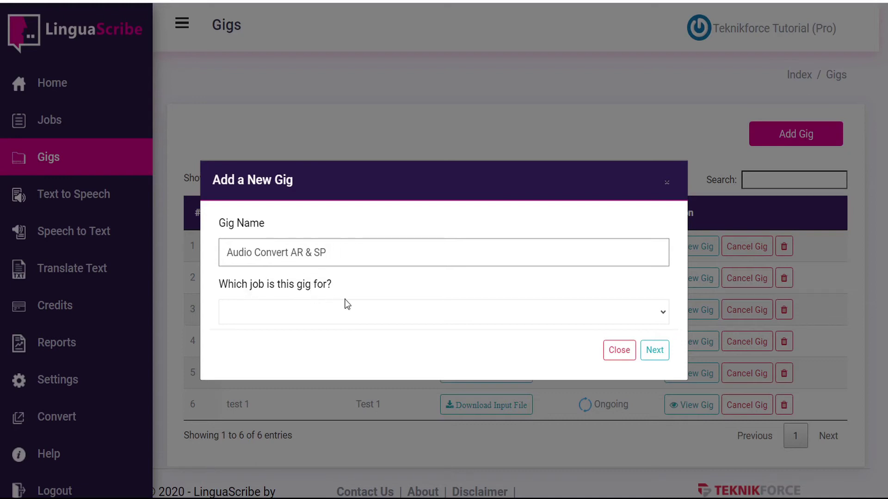
left_click(346, 305)
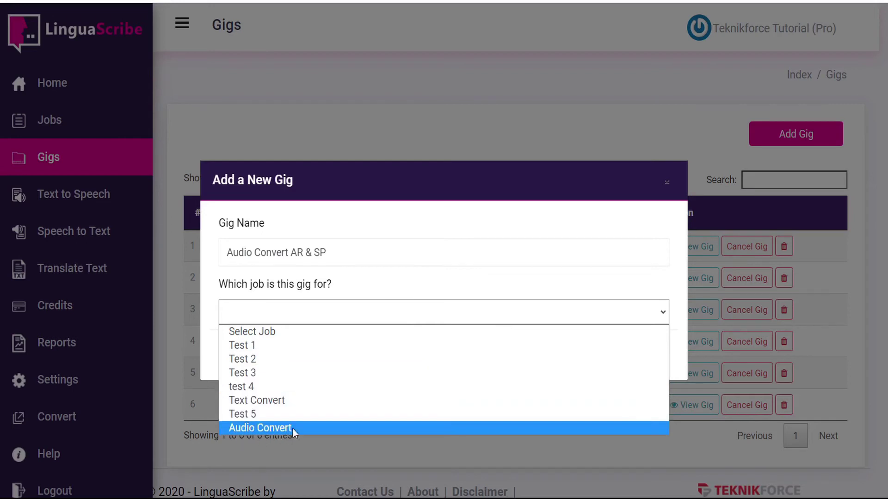
left_click(262, 429)
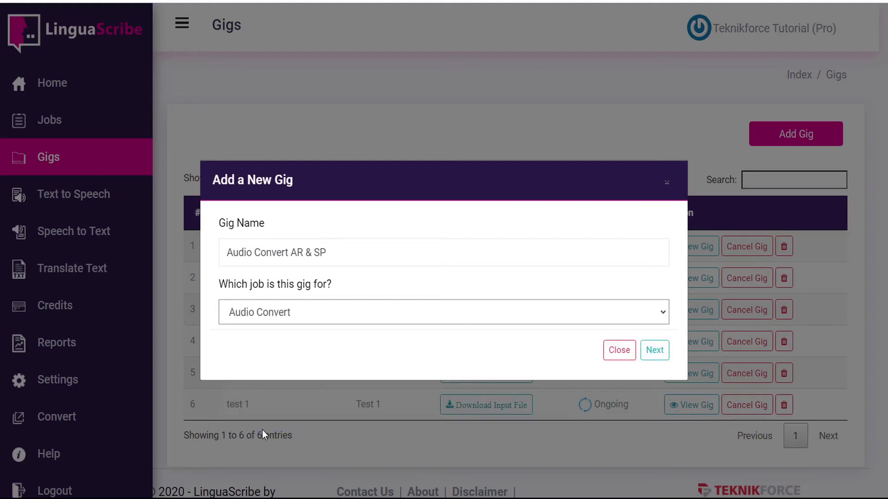
left_click(653, 352)
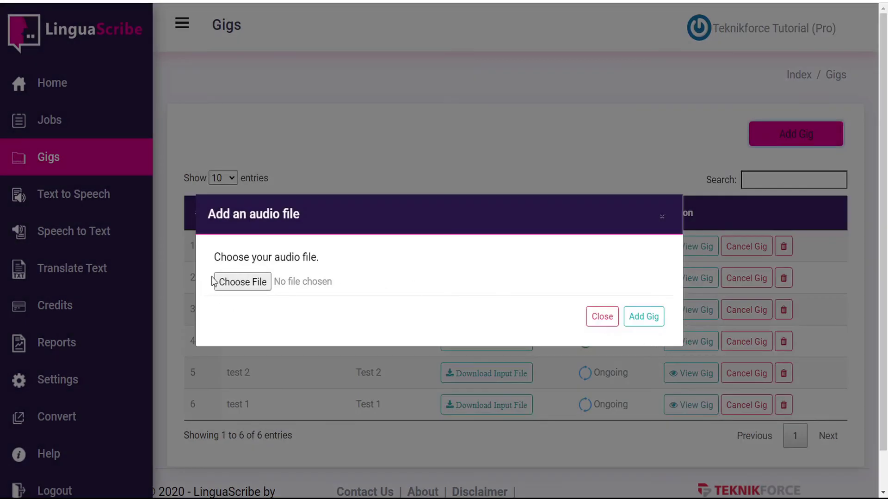
- Choose LinguaScribe_Test_MS_Guy.mp3 as the gig's audio file and add the gig
left_click(241, 282)
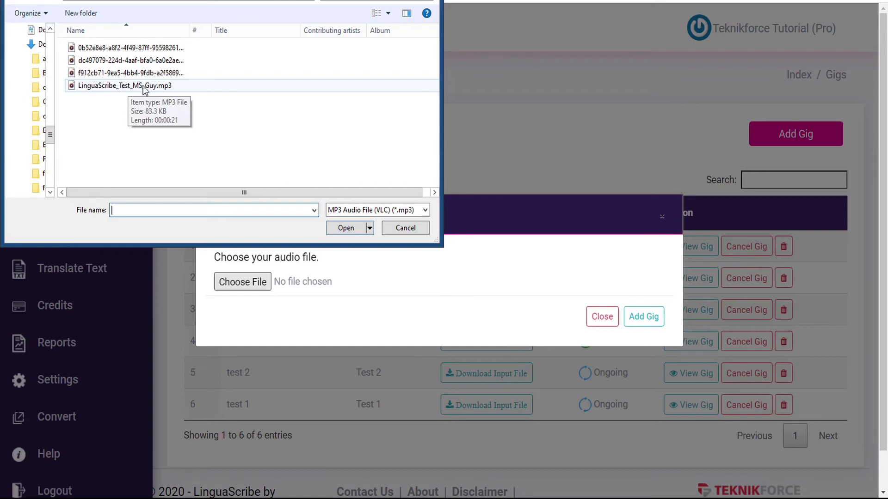
left_click(118, 85)
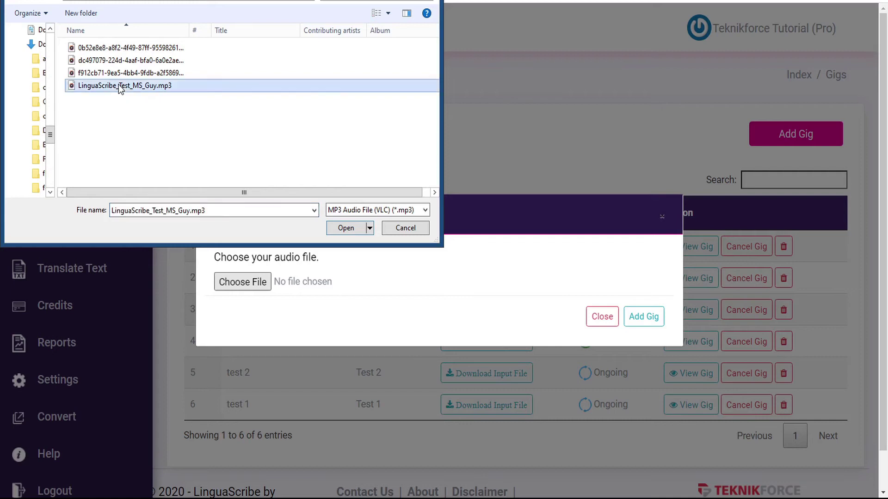
left_click(346, 228)
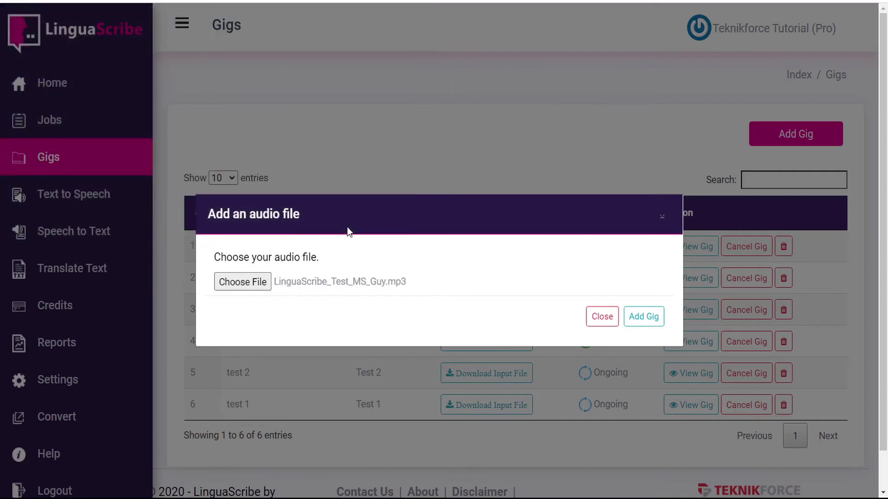
left_click(644, 319)
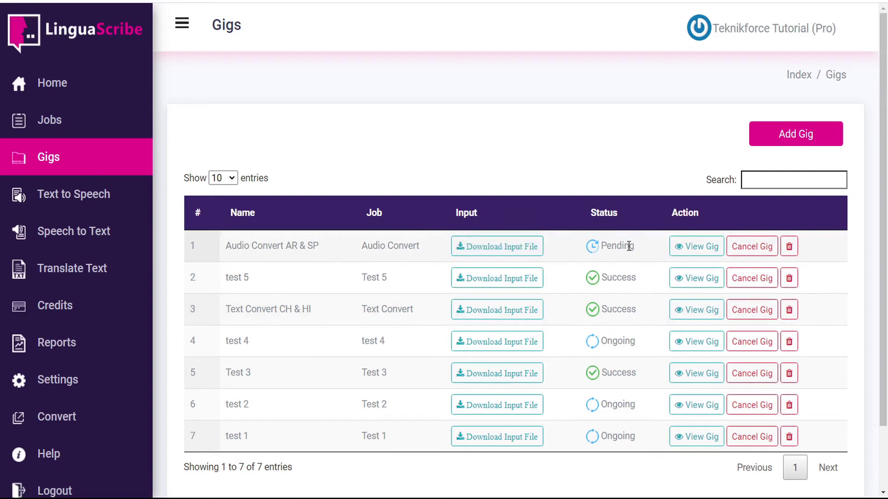
- View the Audio Convert AR & SP gig and examine the status of its Arabic and Spanish actions
left_click(698, 251)
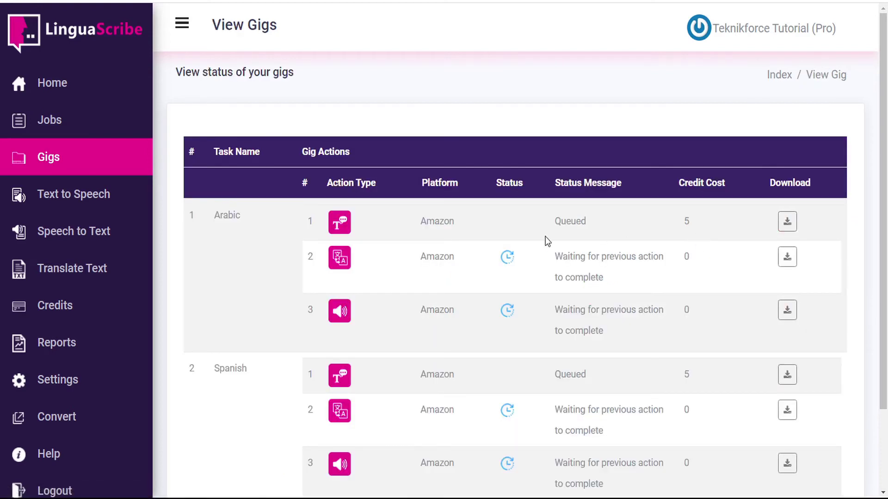
scroll(545, 236, "down", 2)
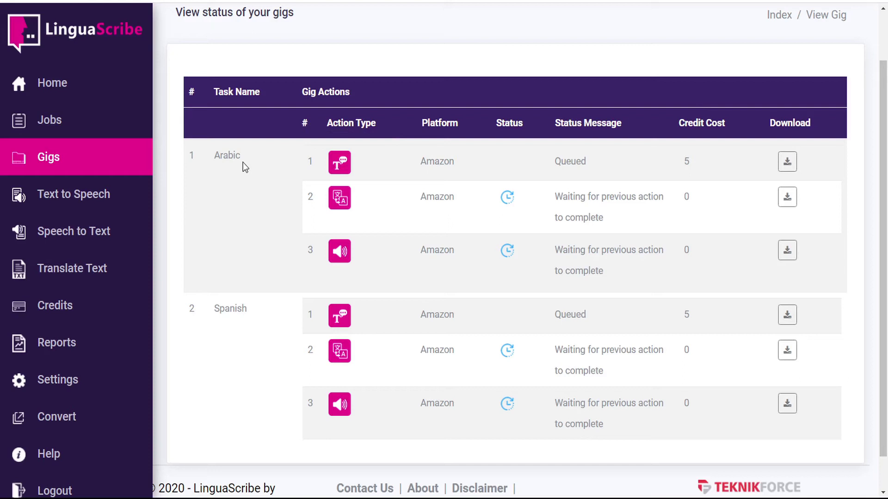
- Reopen the Audio Convert AR & SP gig from the gigs list and check its action types and progress, refreshing until updated
left_click(67, 160)
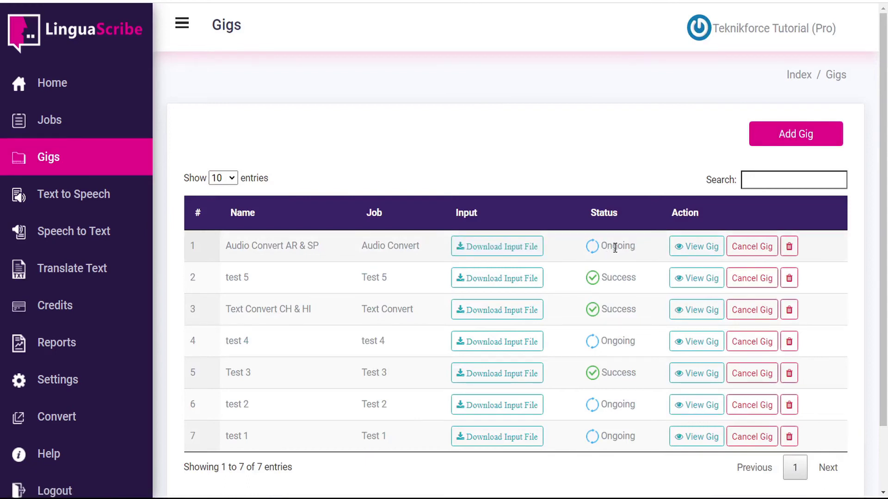
left_click(697, 248)
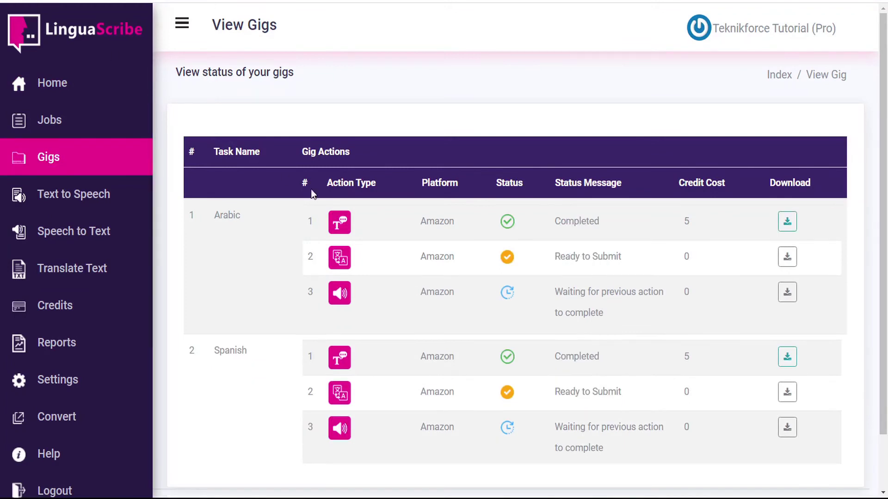
mouse_move(344, 223)
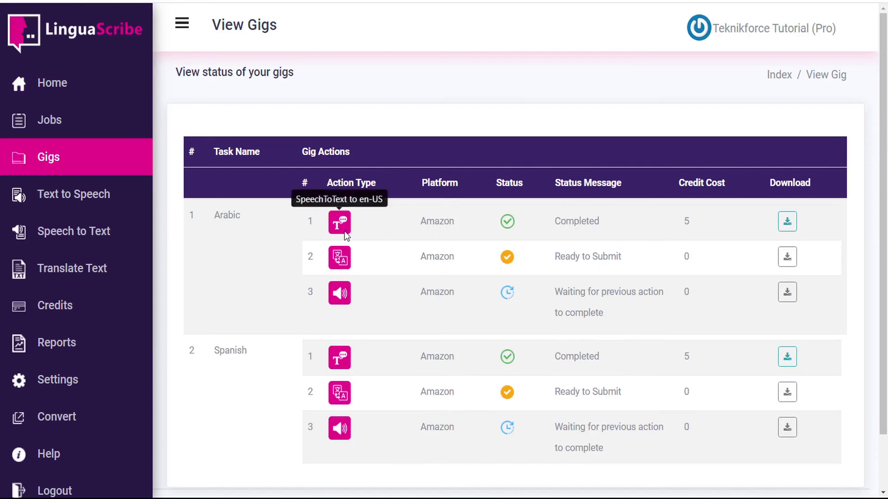
mouse_move(341, 267)
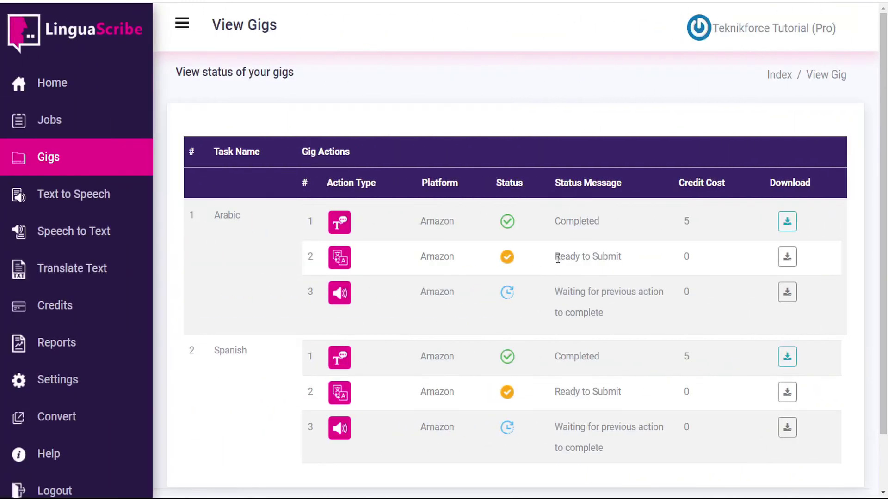
left_click(49, 1)
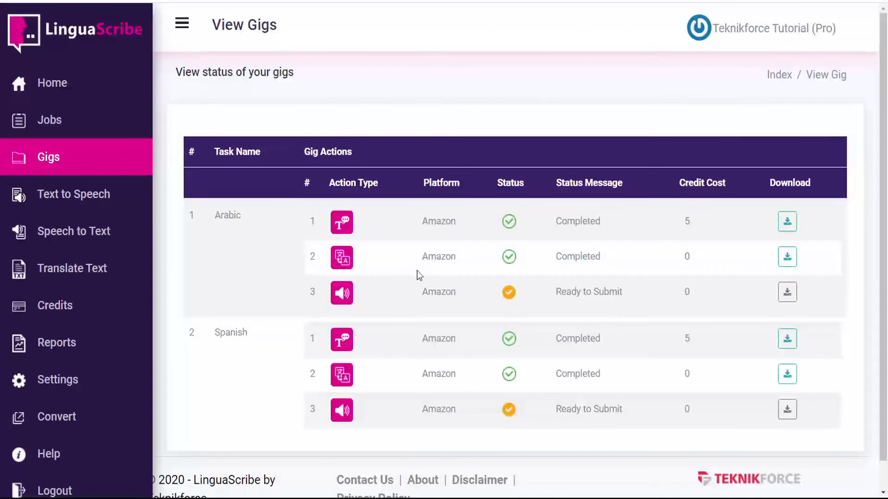
left_click(48, 1)
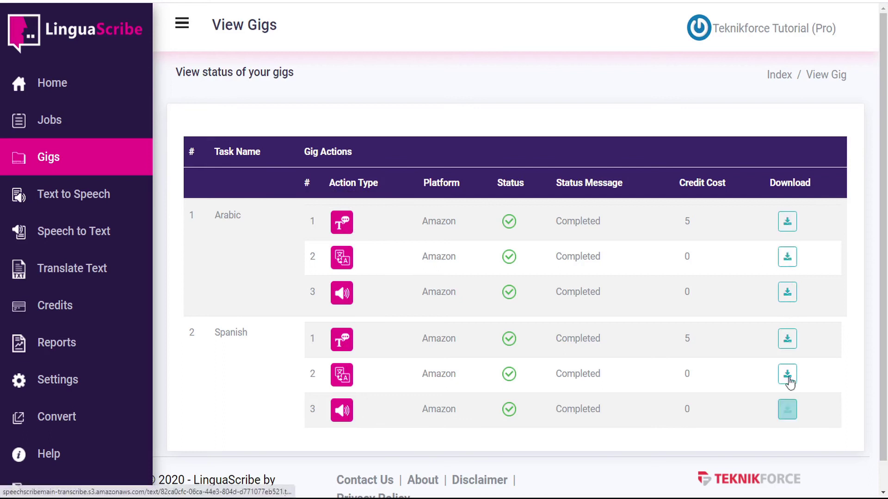
- Download the Arabic task's transcript and translation text files, and play its audio with the translated text open above the player
left_click(788, 226)
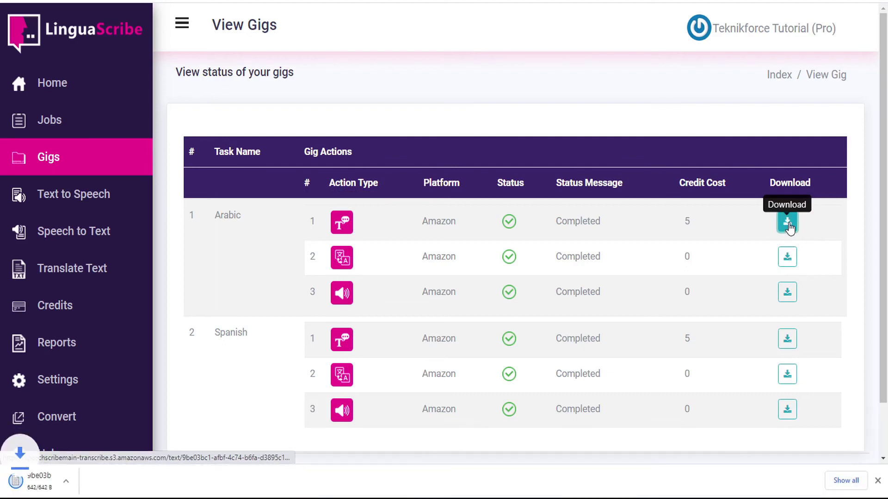
left_click(788, 259)
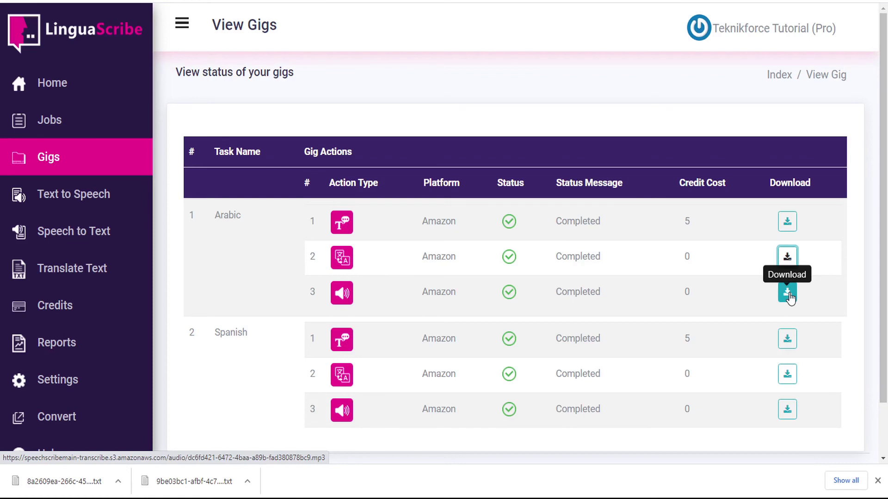
left_click(788, 293)
left_click(63, 483)
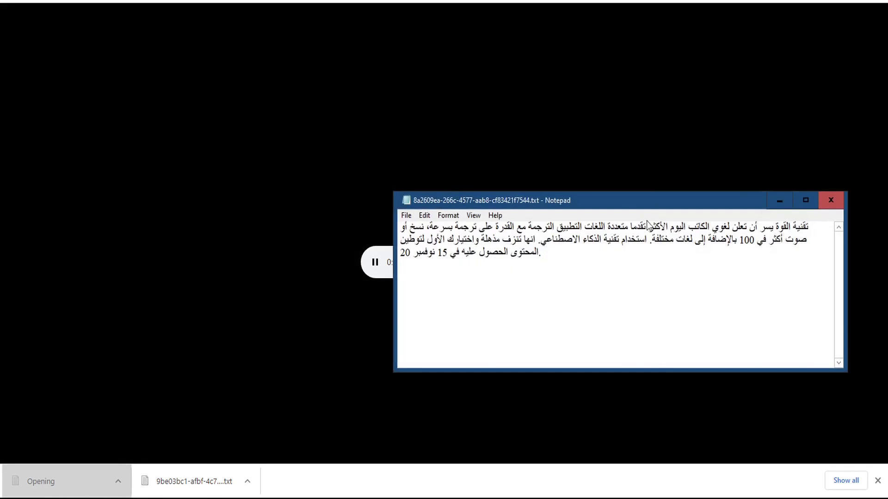
left_click_drag(646, 199, 525, 42)
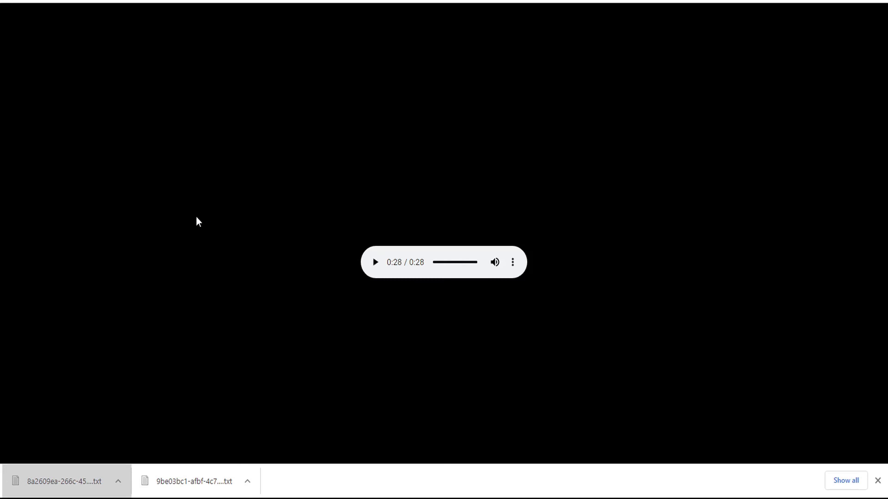
- Save the Arabic audio as an MP3 file under its suggested name and return to the gig's status page
key("ctrl+s")
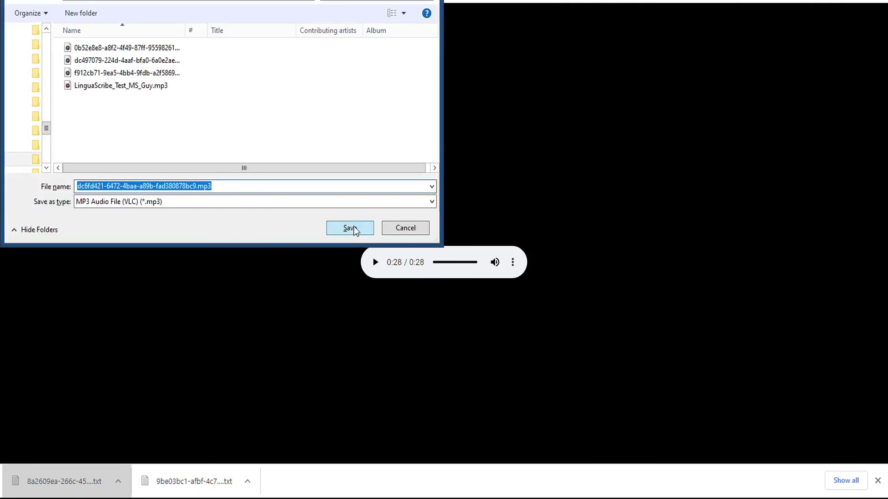
left_click(350, 228)
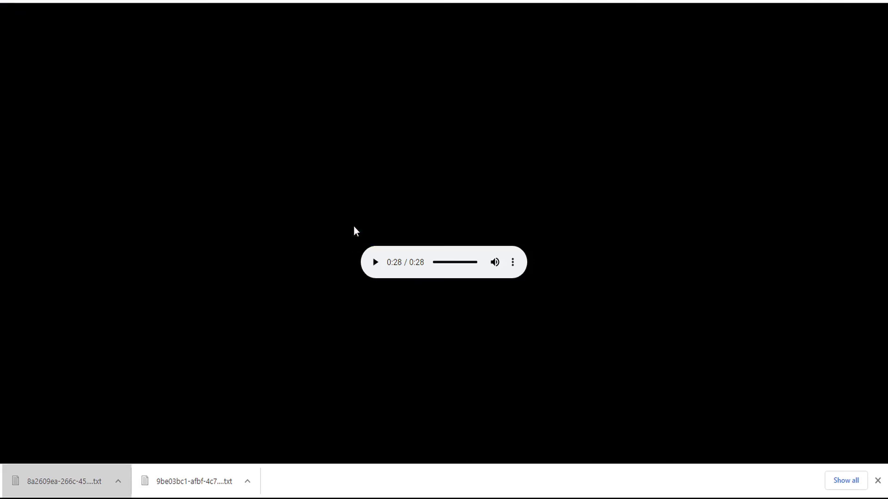
key("ctrl+w")
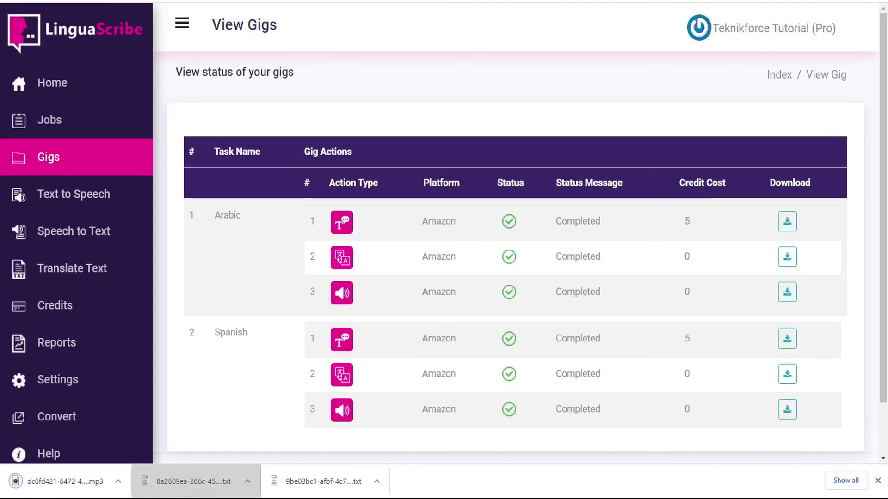
- Download the transcript and translation text files produced by the Spanish task
left_click(787, 342)
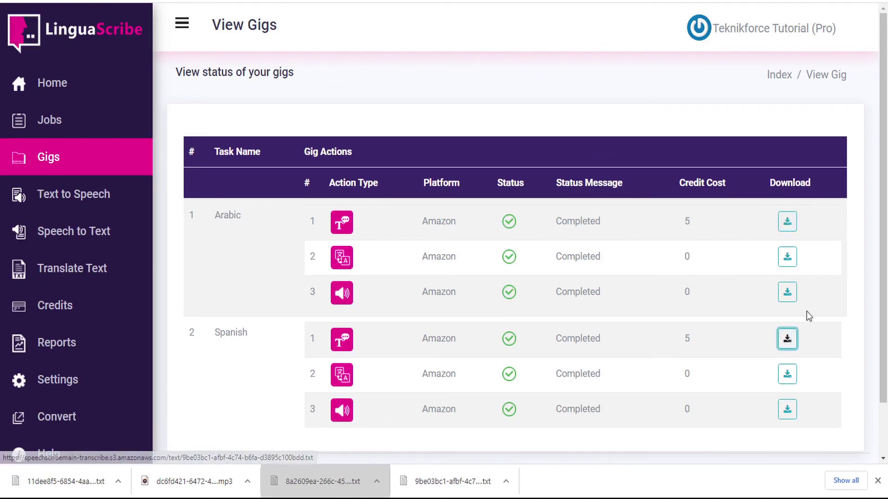
left_click(791, 341)
left_click(790, 378)
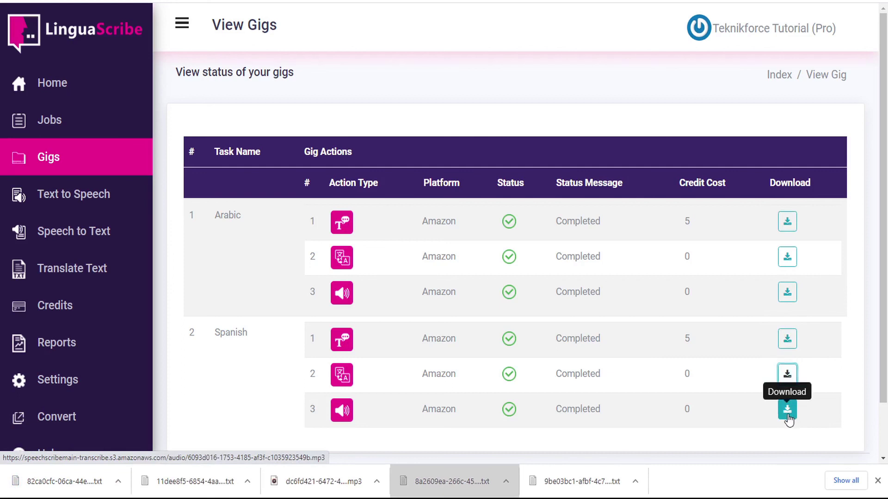
- Play the Spanish task's audio with its translated text open above the player, and save the audio as an MP3 file
left_click(787, 409)
left_click(67, 493)
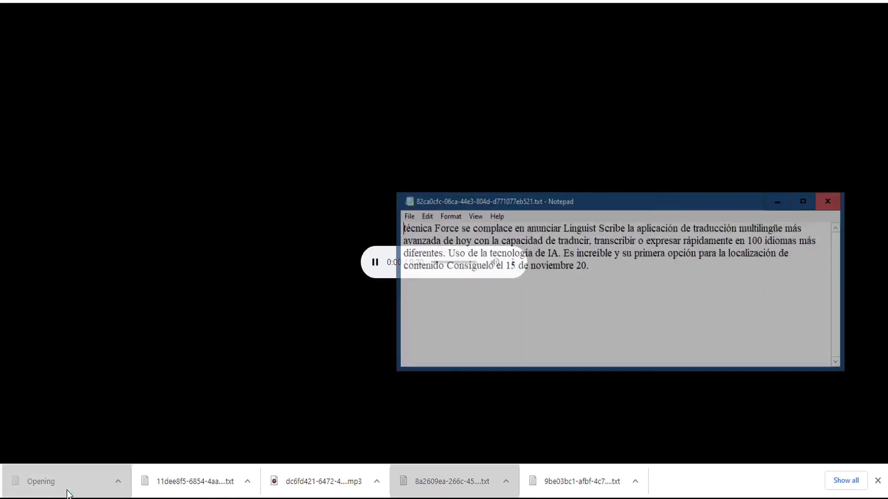
left_click_drag(620, 202, 465, 51)
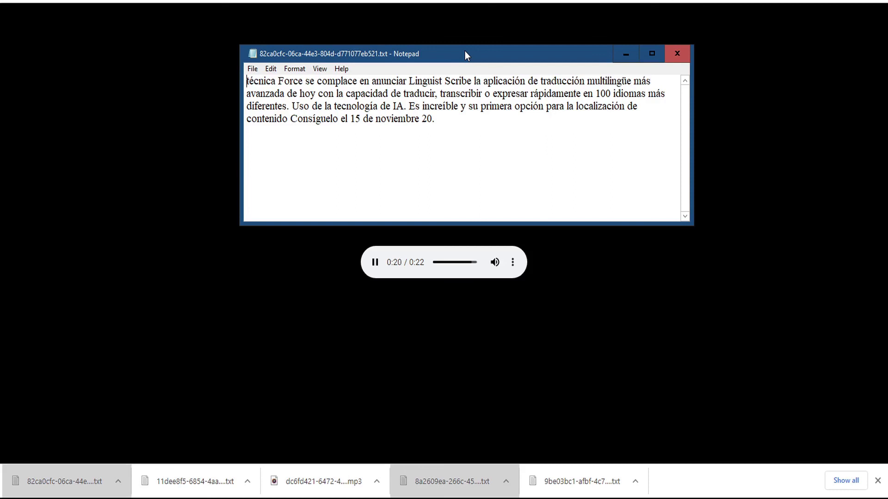
left_click(141, 195)
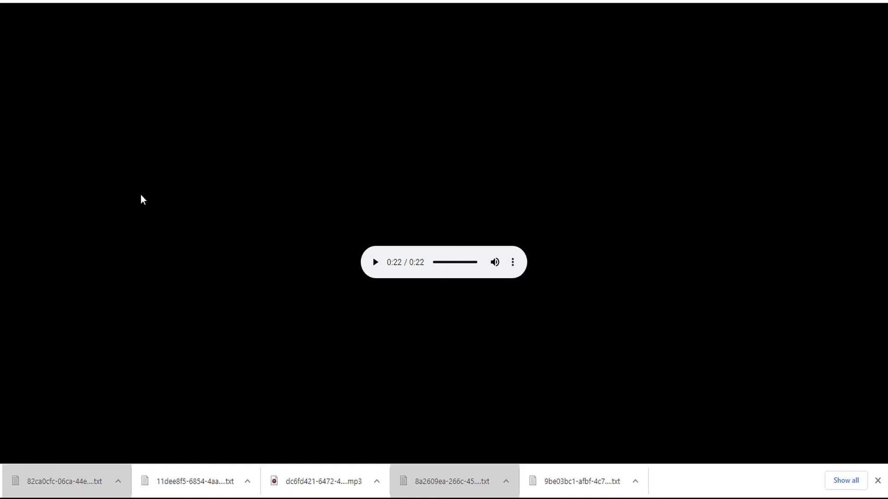
left_click(345, 228)
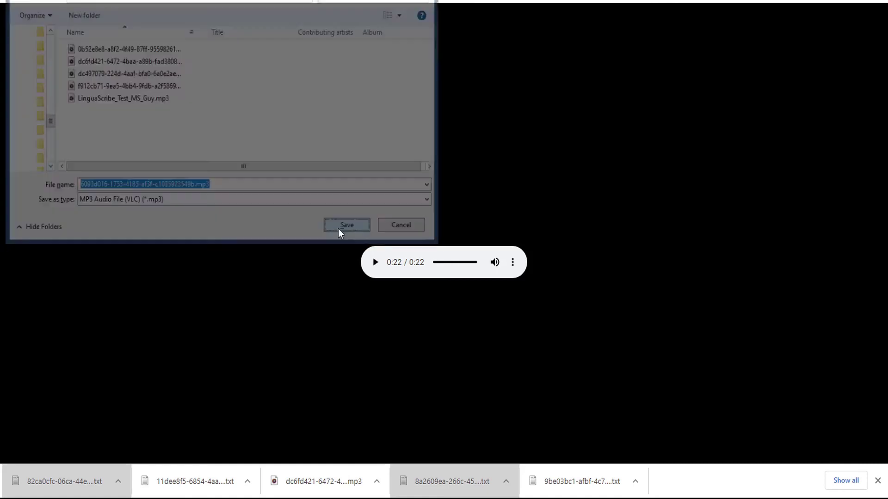